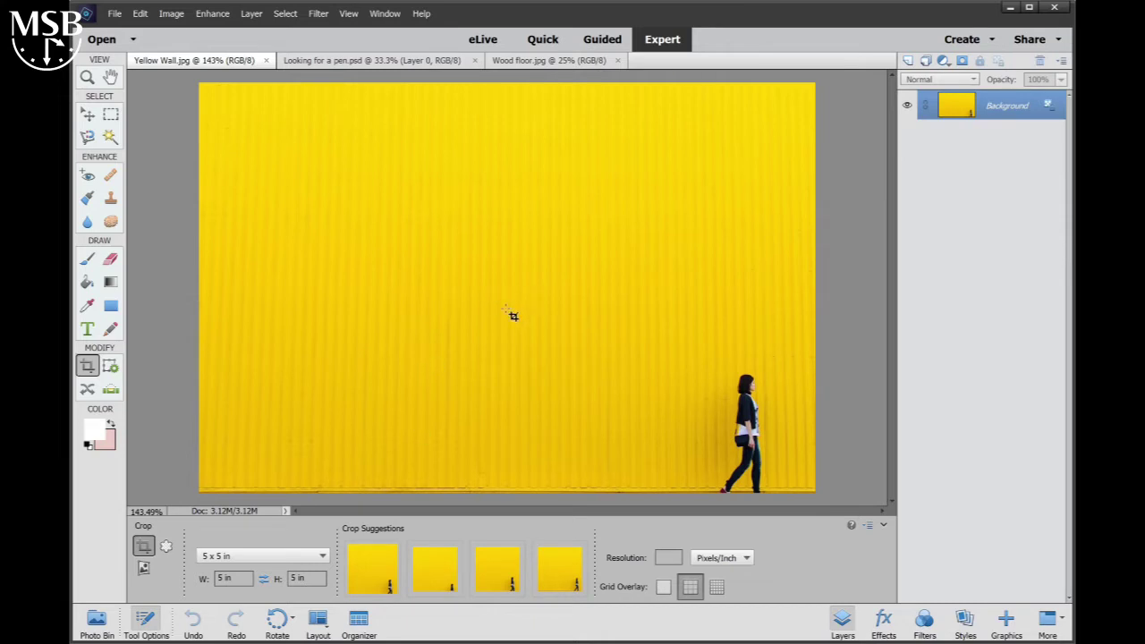
- Open the Image menu to reach the resize commands
{"action": "left_click", "coordinate": [172, 14]}
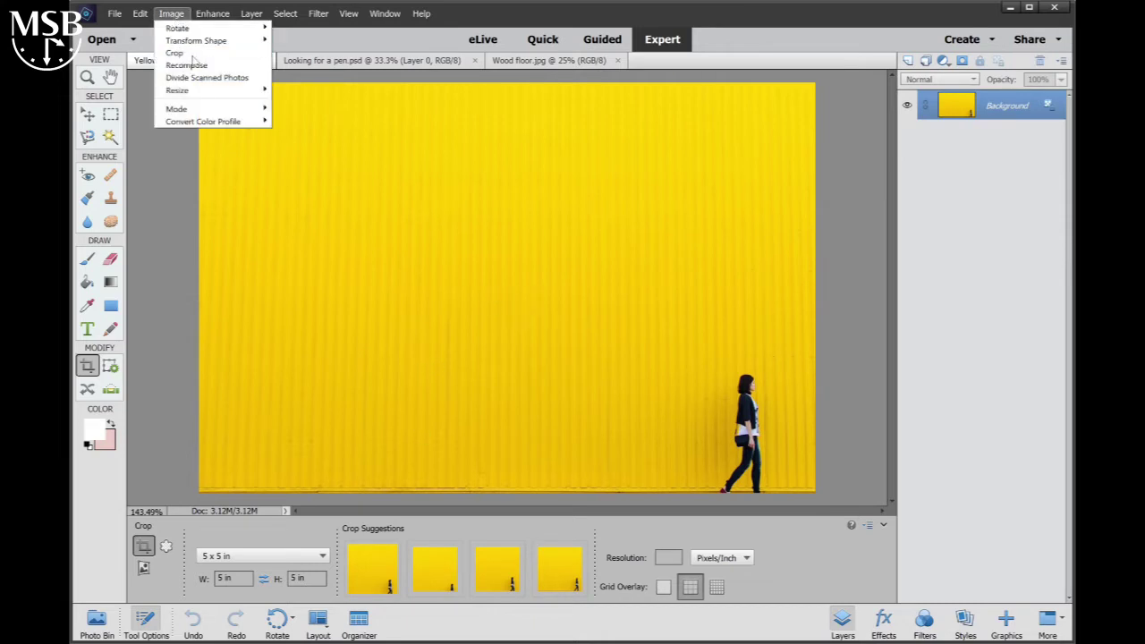
{"action": "mouse_move", "coordinate": [177, 90]}
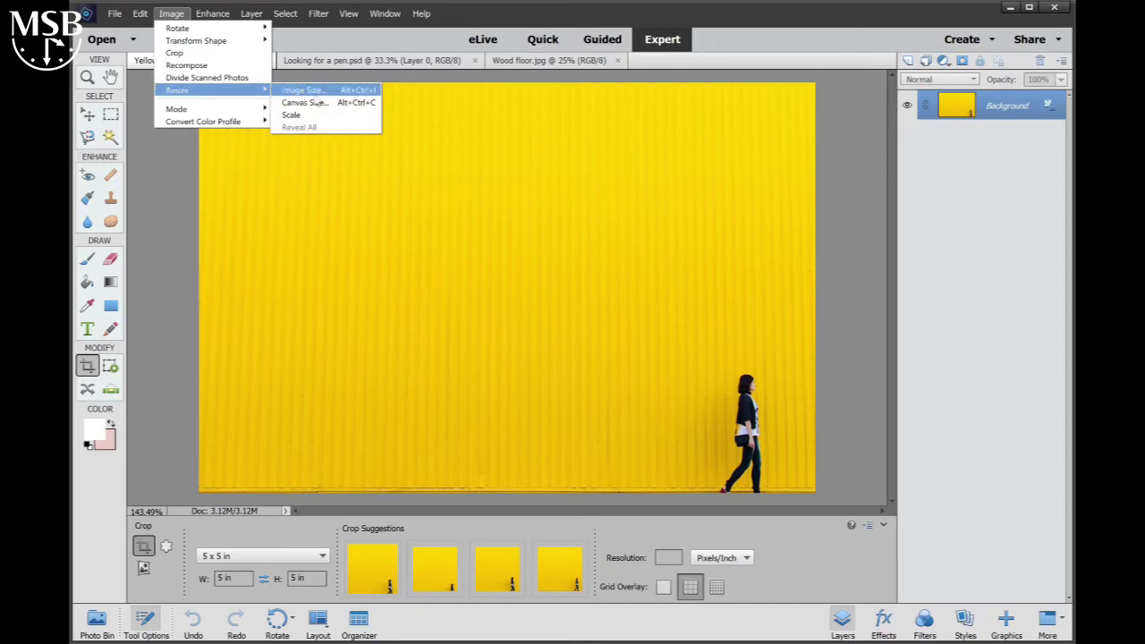
- Extend the Yellow Wall canvas height to 17.778 in, then undo the change
{"action": "left_click", "coordinate": [327, 104]}
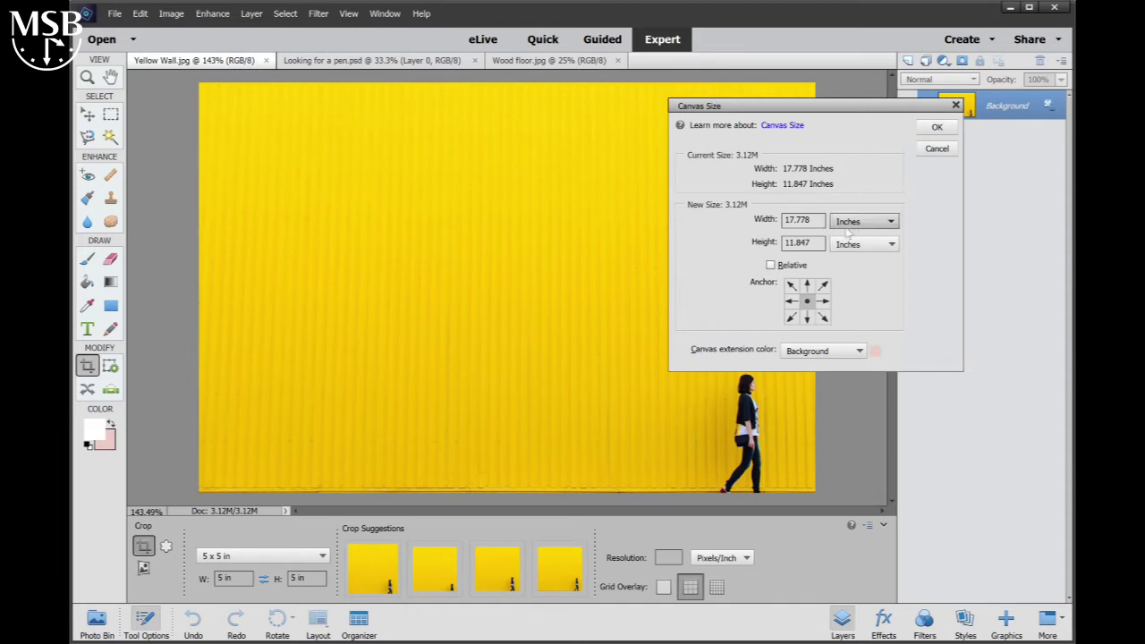
{"action": "left_click", "coordinate": [814, 243]}
{"action": "double_click", "coordinate": [815, 243]}
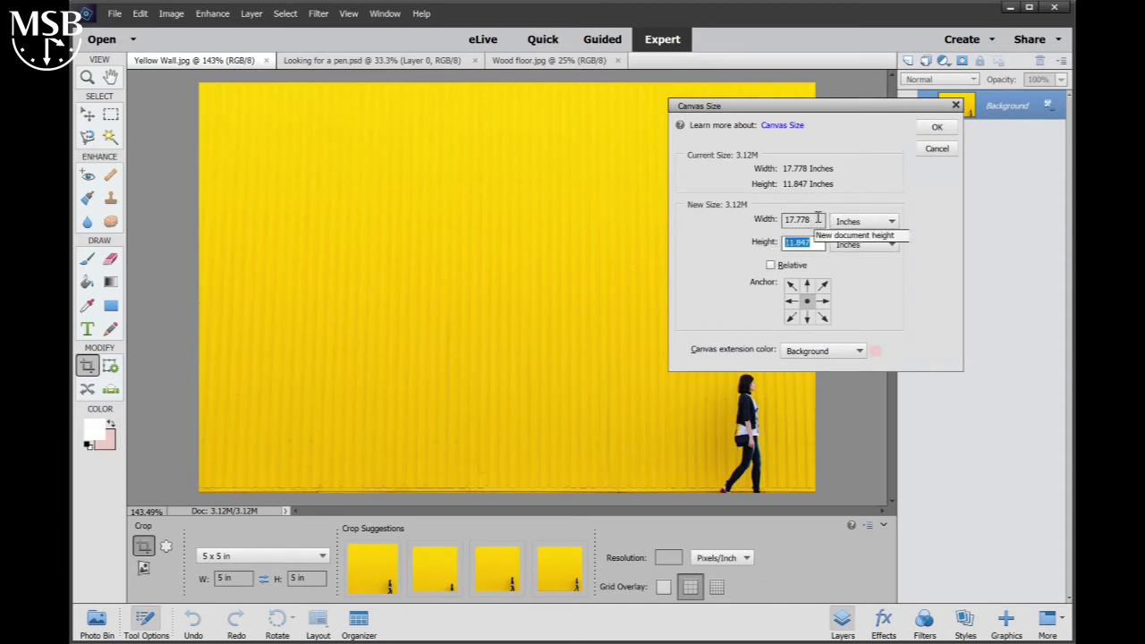
{"action": "left_click", "coordinate": [814, 219]}
{"action": "double_click", "coordinate": [815, 219]}
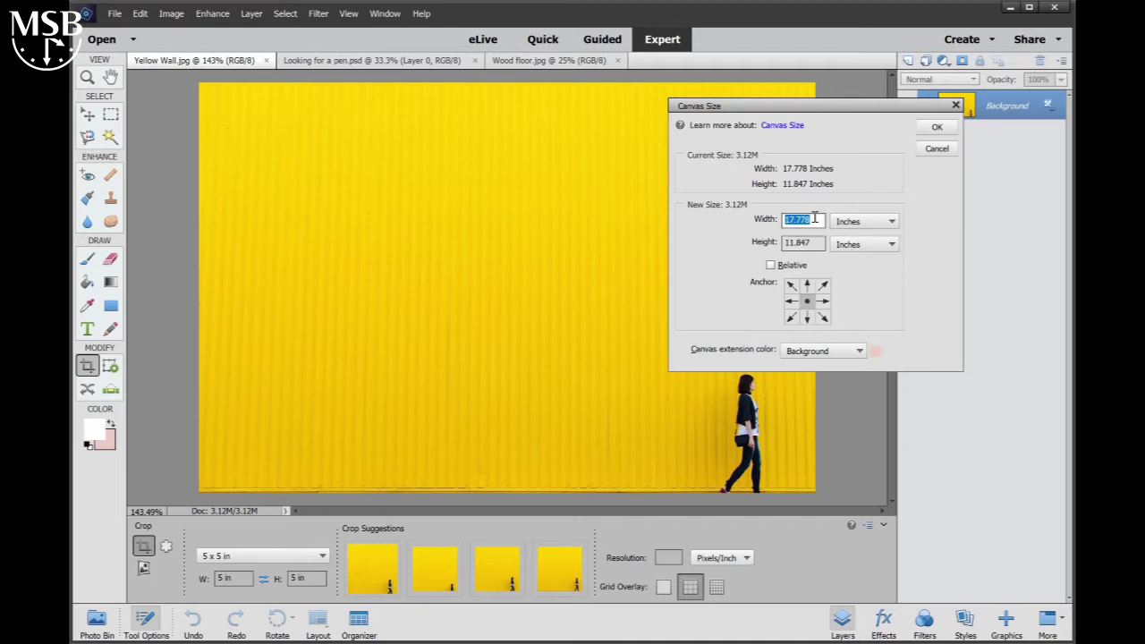
{"action": "left_click", "coordinate": [812, 242]}
{"action": "double_click", "coordinate": [809, 243]}
{"action": "type", "text": "17.778"}
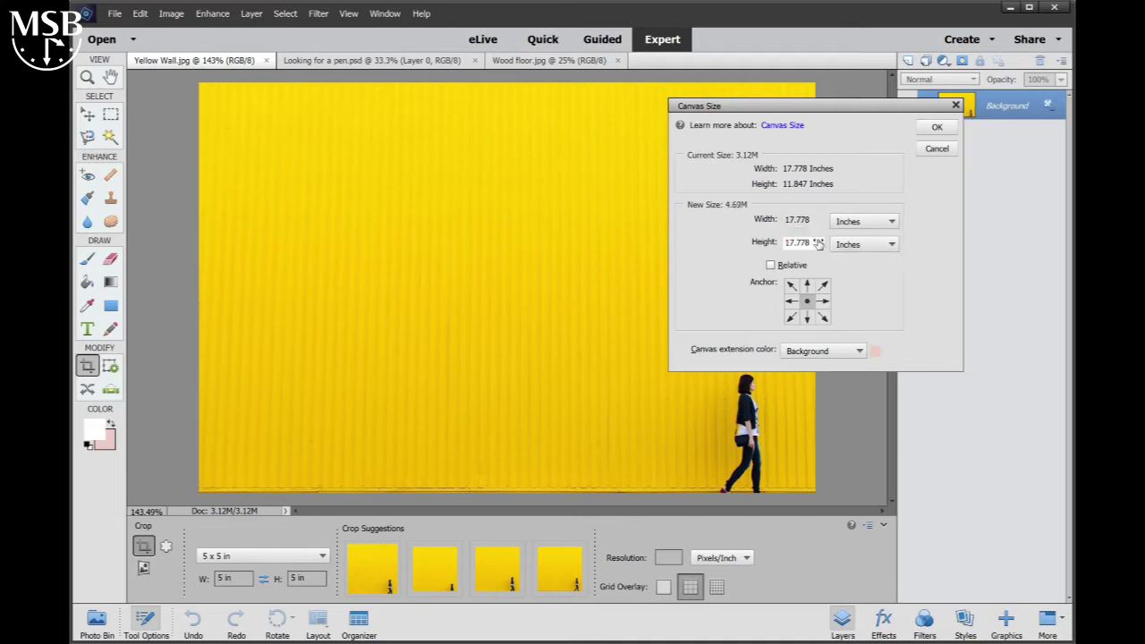
{"action": "left_click", "coordinate": [936, 127]}
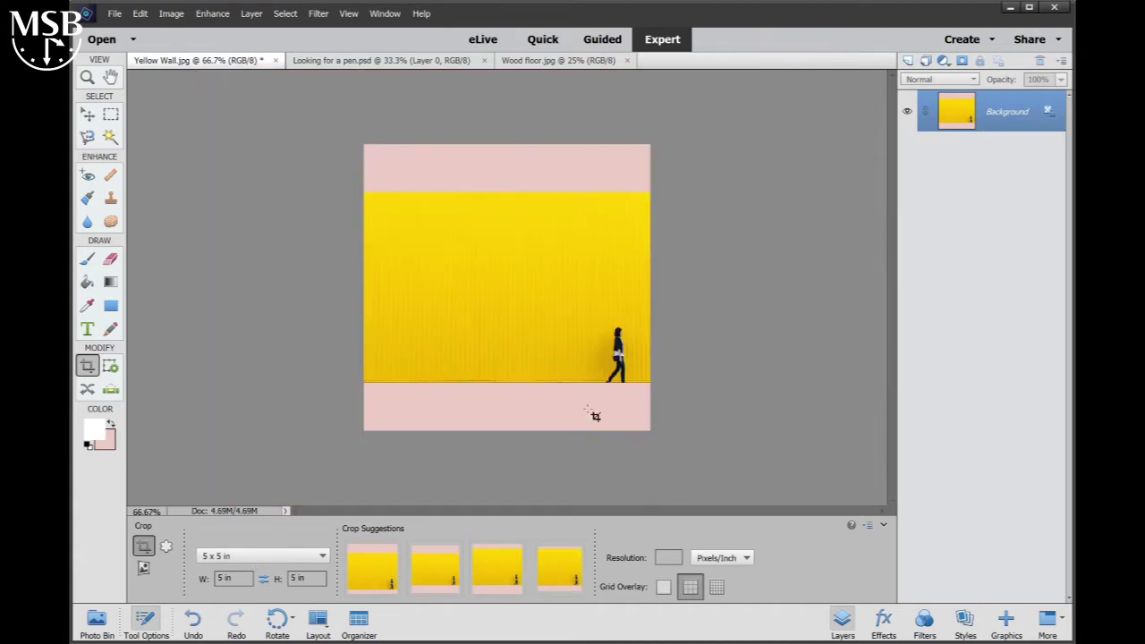
{"action": "key", "text": "ctrl+z"}
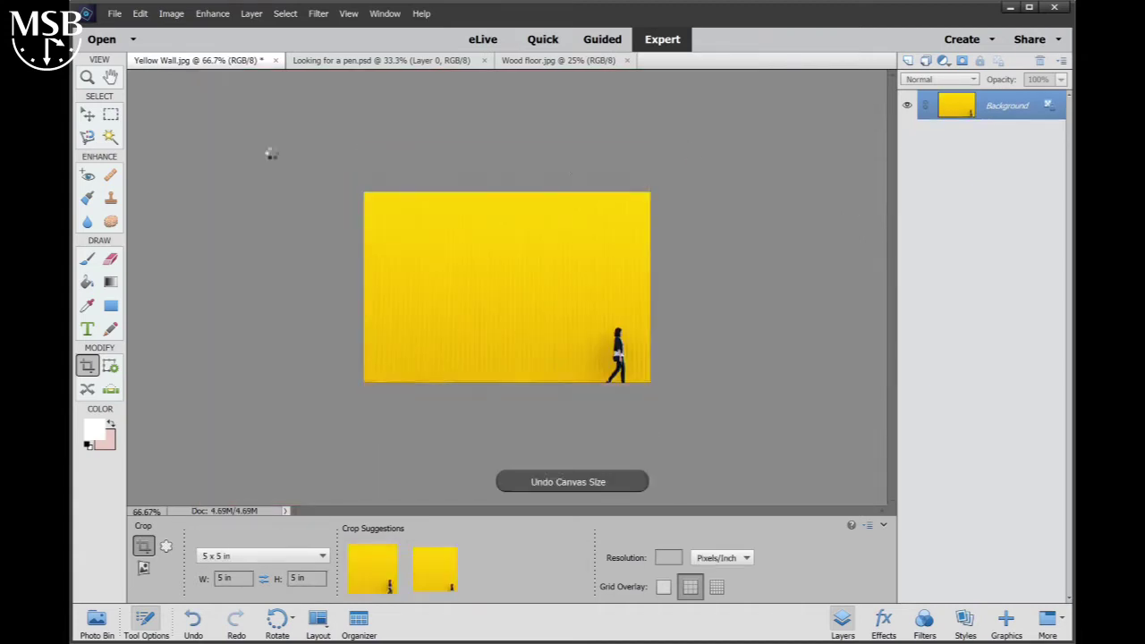
- Clip the canvas width to 11.847 in, accepting the side clipping, then undo it
{"action": "left_click", "coordinate": [172, 16]}
{"action": "mouse_move", "coordinate": [178, 91]}
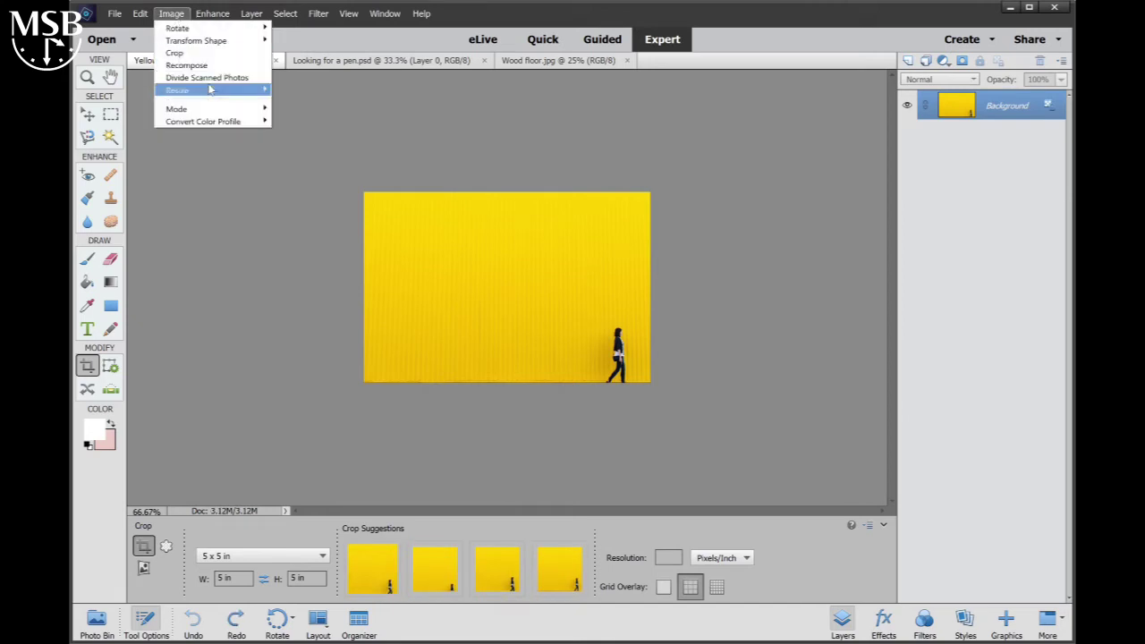
{"action": "left_click", "coordinate": [304, 102]}
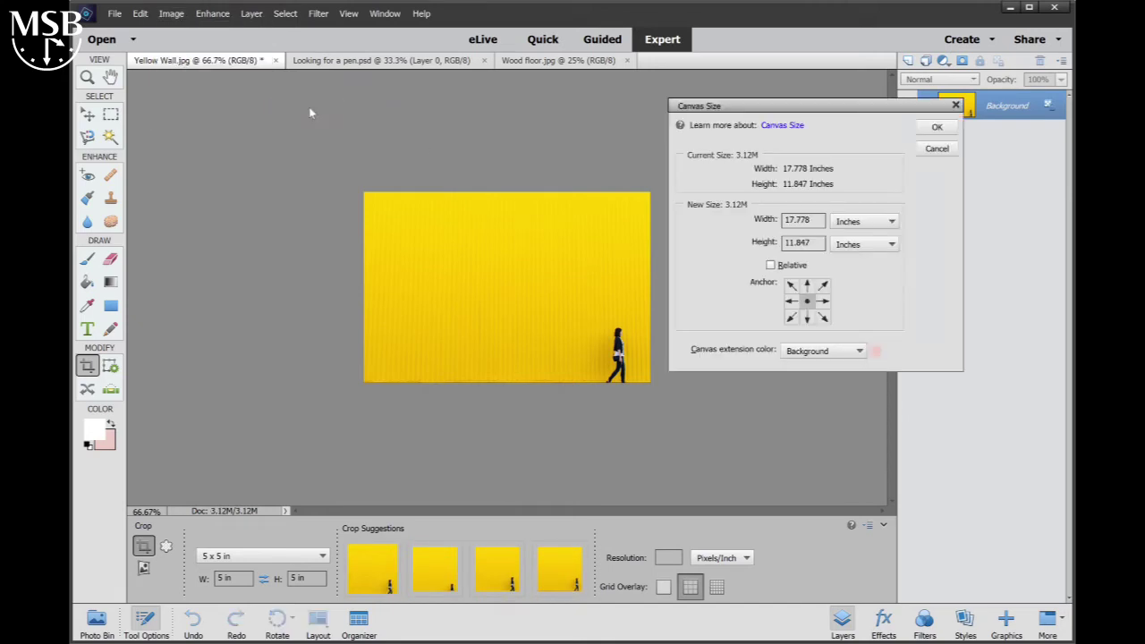
{"action": "left_click", "coordinate": [815, 239]}
{"action": "left_click", "coordinate": [764, 215]}
{"action": "type", "text": "11.847"}
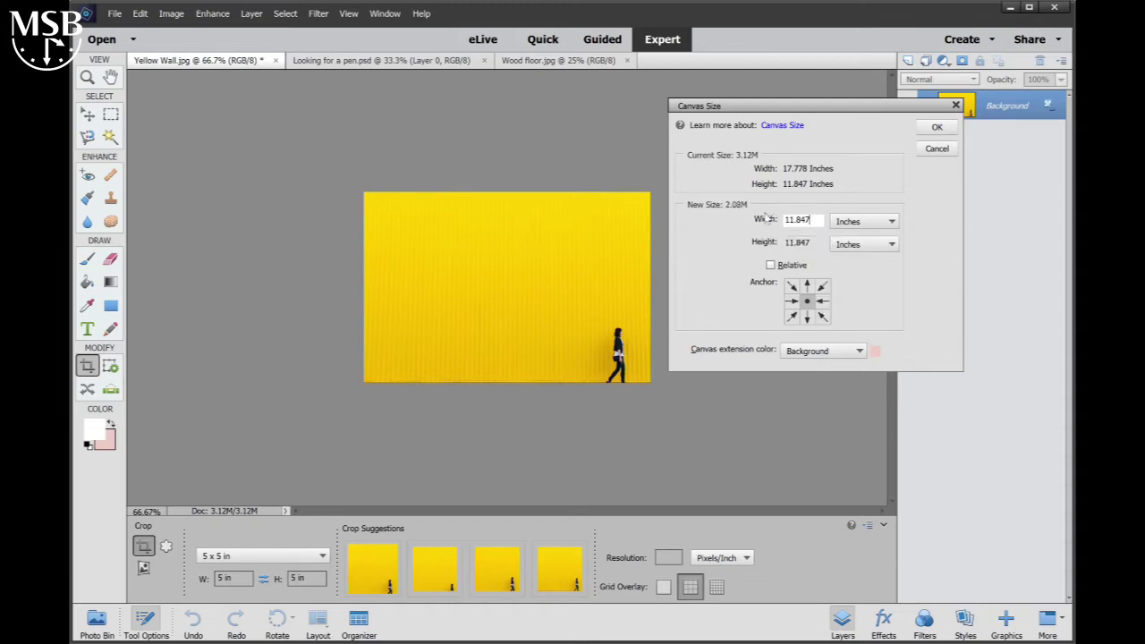
{"action": "left_click", "coordinate": [936, 127]}
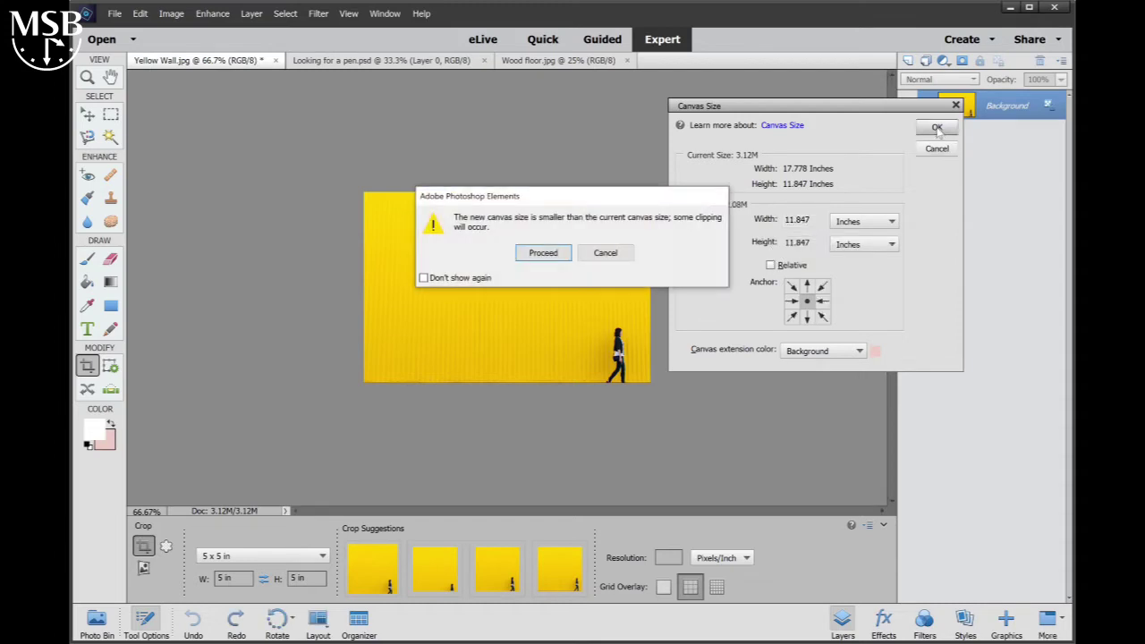
{"action": "left_click", "coordinate": [541, 253]}
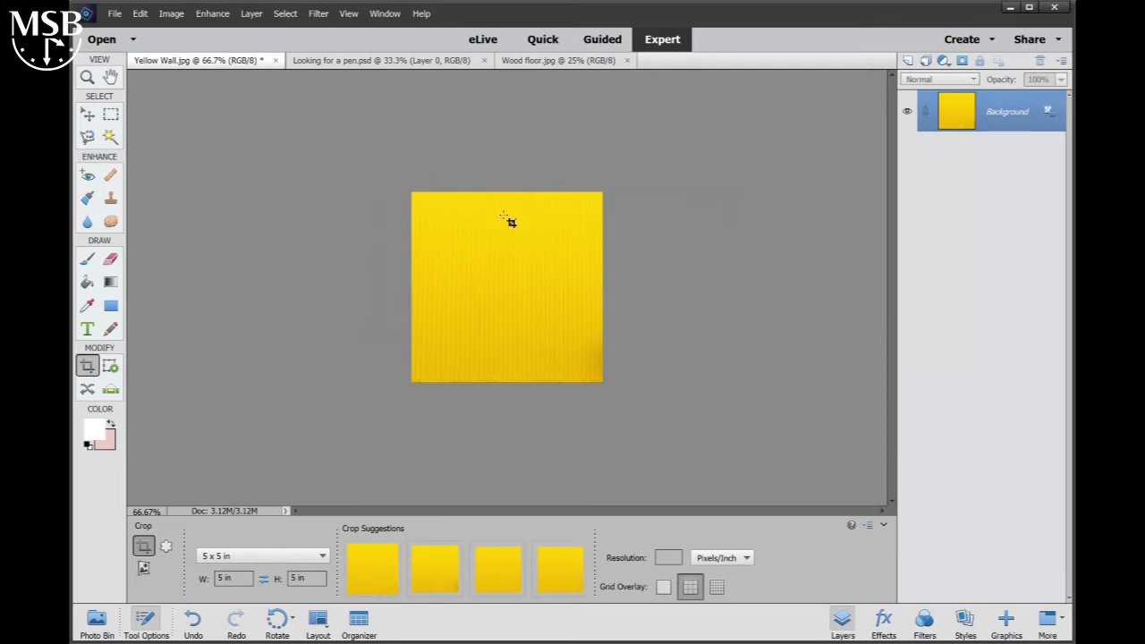
{"action": "key", "text": "ctrl+z"}
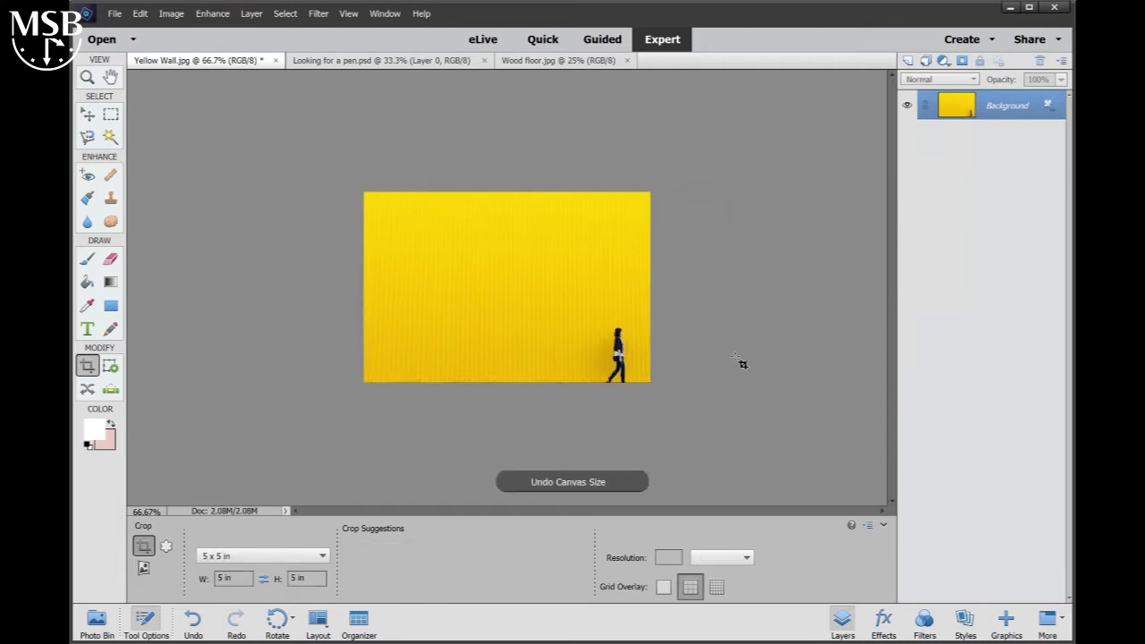
{"action": "left_click", "coordinate": [171, 13]}
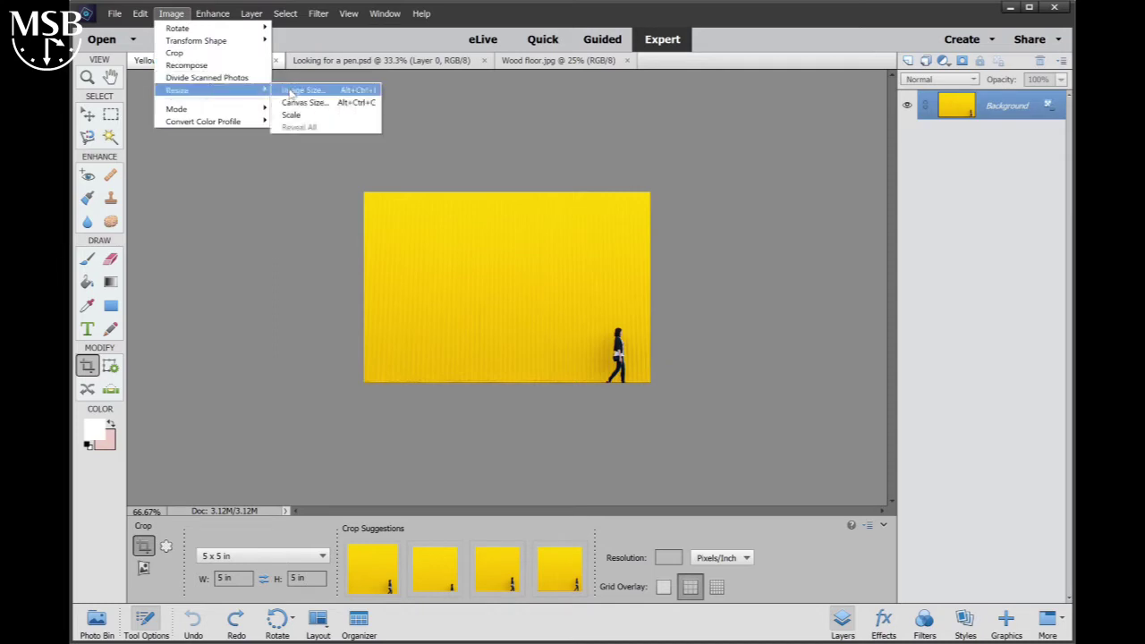
{"action": "mouse_move", "coordinate": [177, 90]}
{"action": "left_click", "coordinate": [284, 93]}
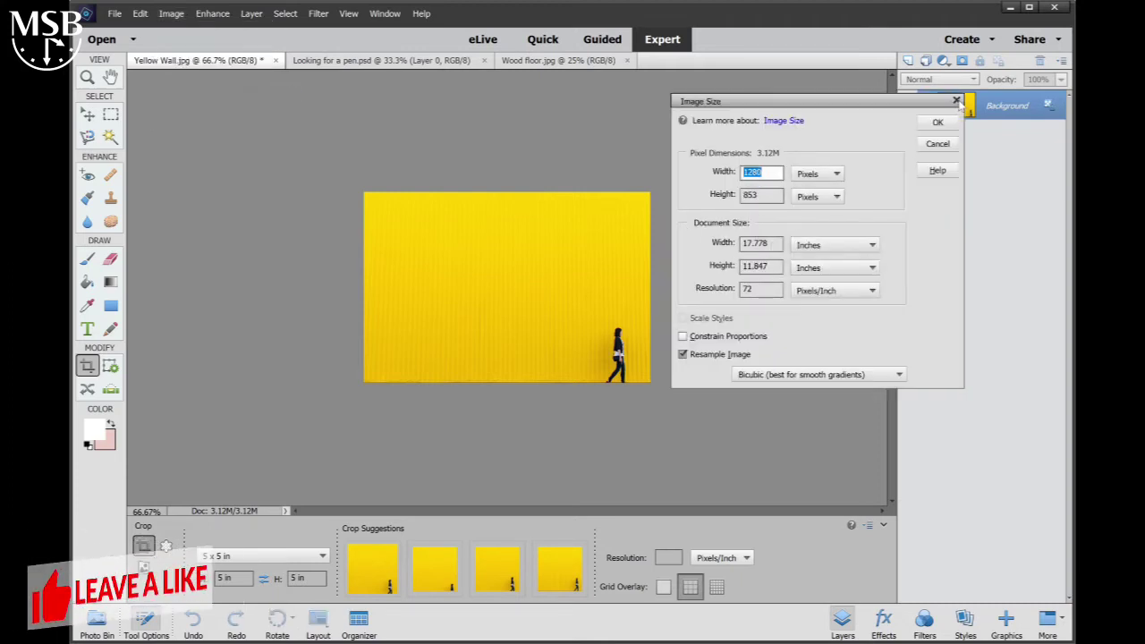
{"action": "key", "text": "Return"}
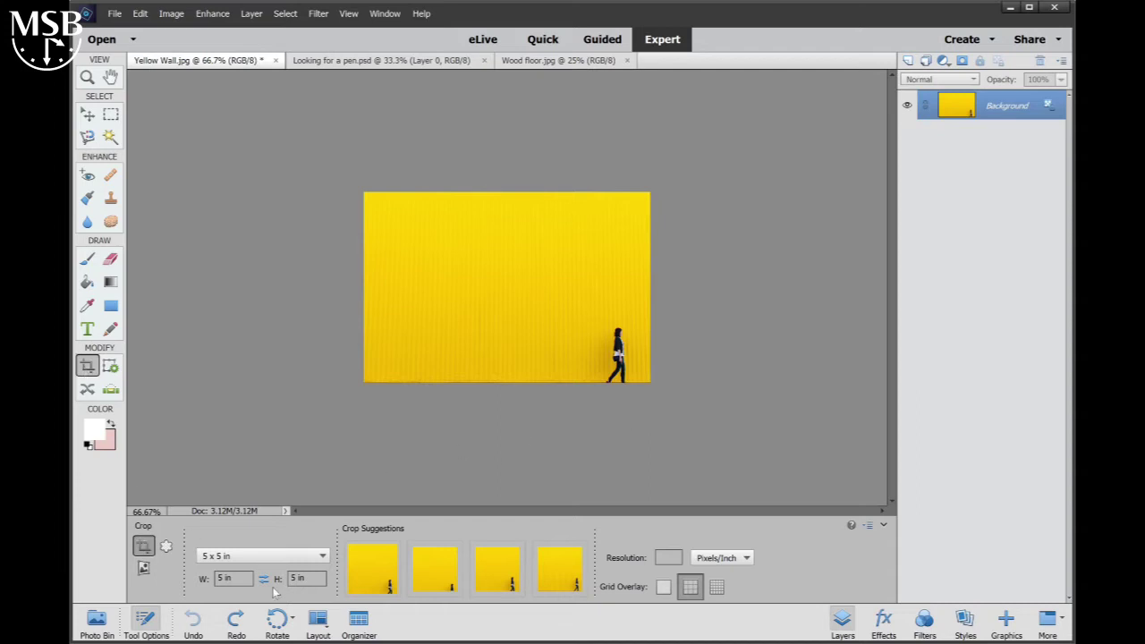
- Apply a 5 x 5 in square crop over the photo's right side
{"action": "left_click", "coordinate": [304, 560]}
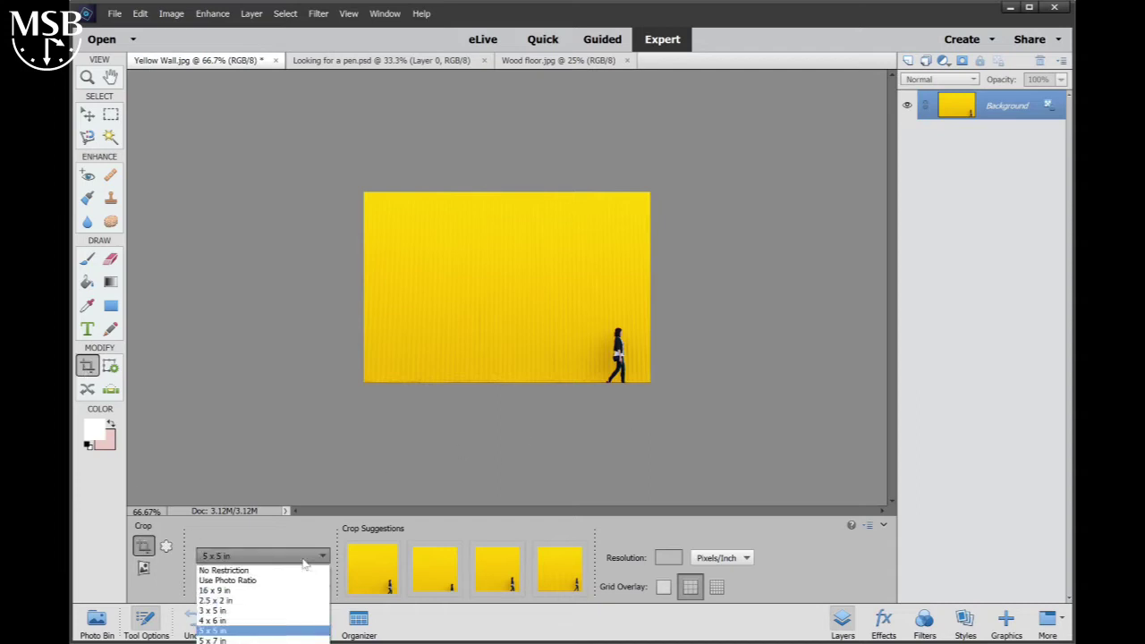
{"action": "left_click", "coordinate": [261, 631]}
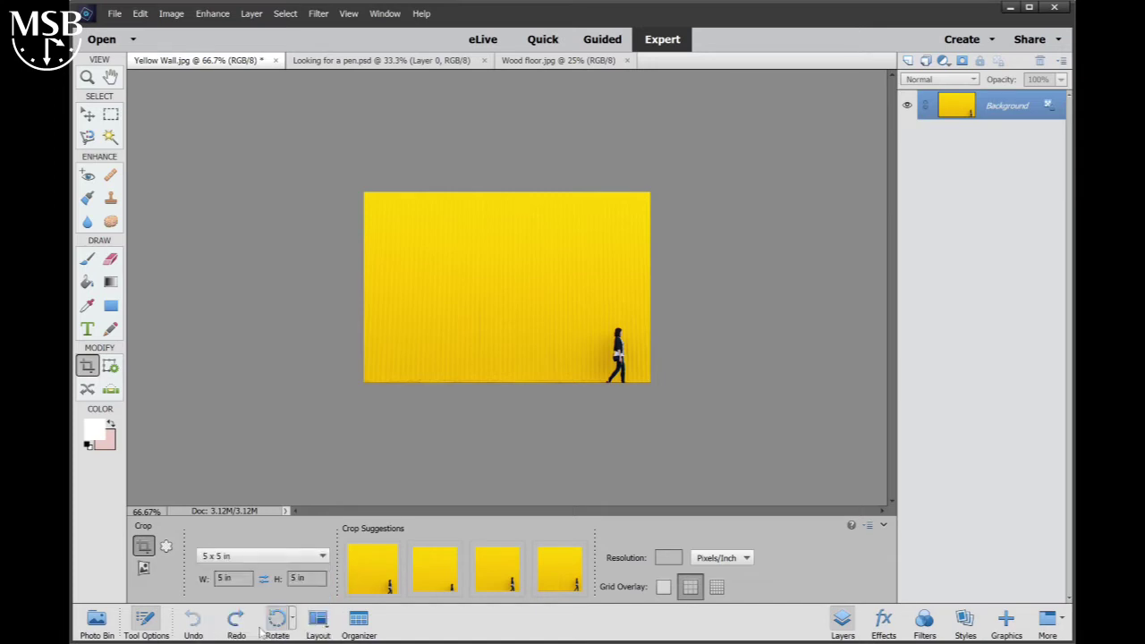
{"action": "left_click_drag", "start_coordinate": [659, 390], "coordinate": [433, 199]}
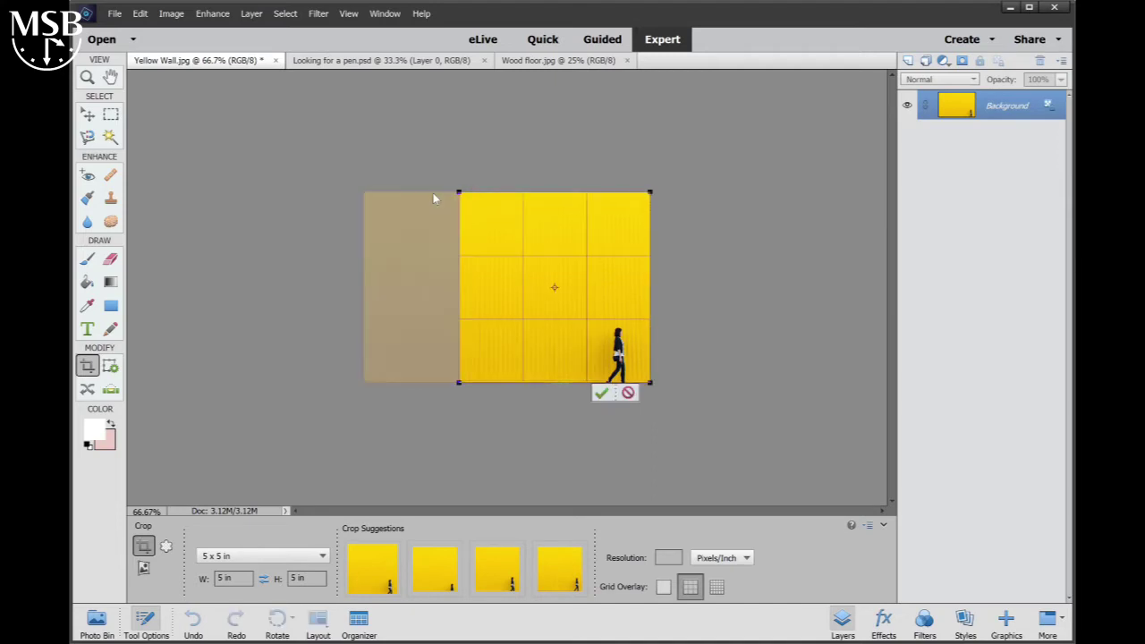
{"action": "left_click", "coordinate": [601, 393]}
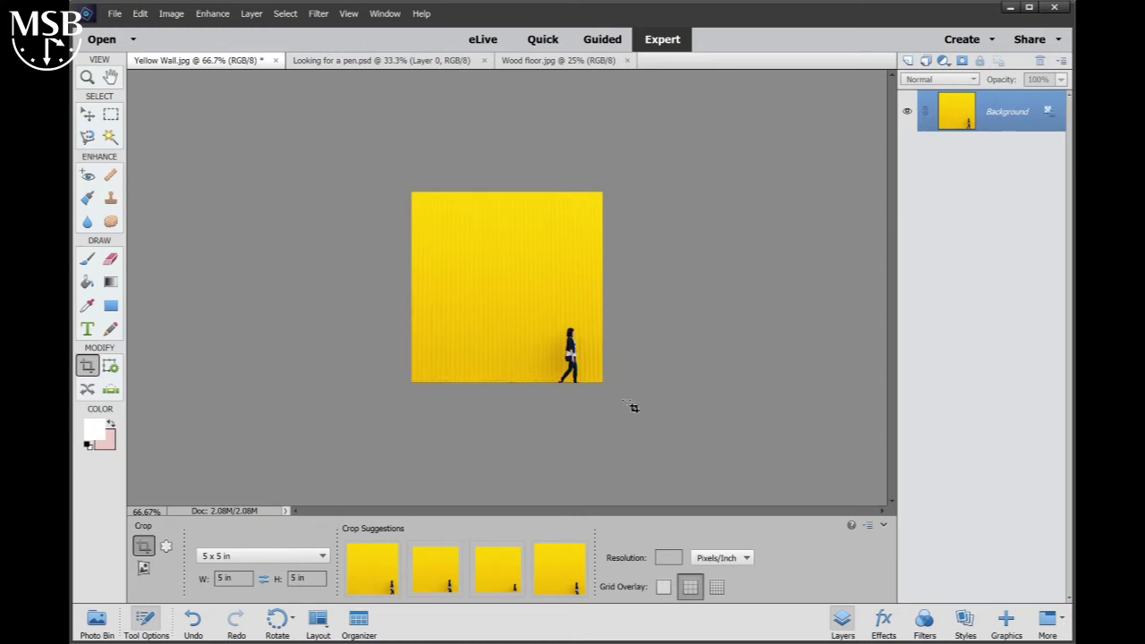
- Re-crop to a small square around the walking woman and zoom in twice
{"action": "left_click_drag", "start_coordinate": [631, 406], "coordinate": [522, 325]}
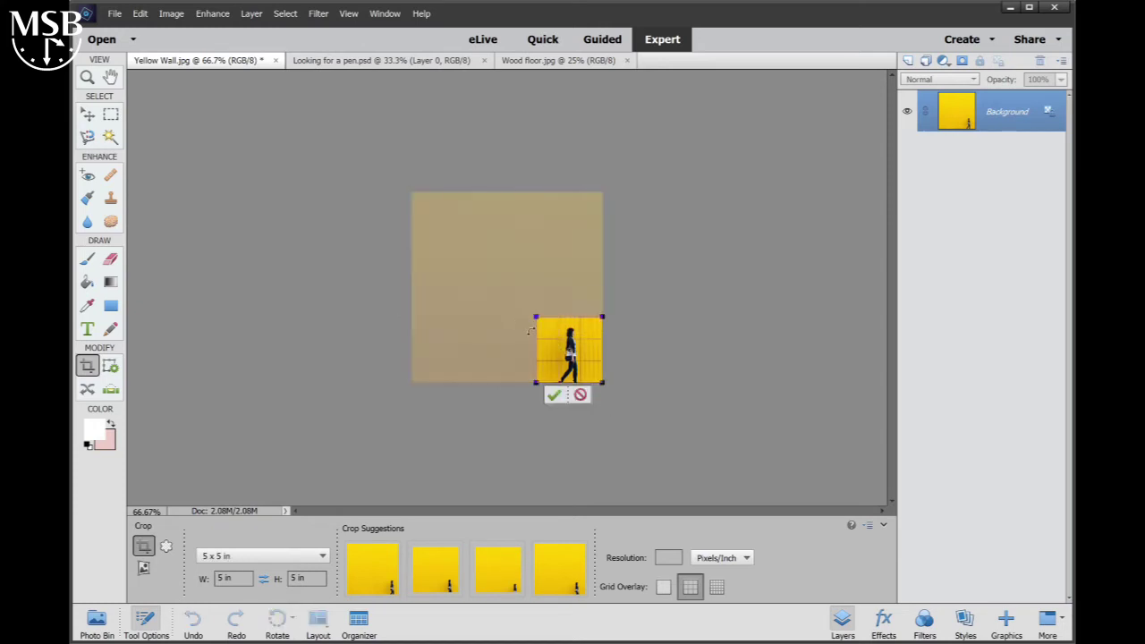
{"action": "left_click", "coordinate": [553, 394]}
{"action": "key", "text": "ctrl+equal"}
{"action": "key", "text": "ctrl+equal"}
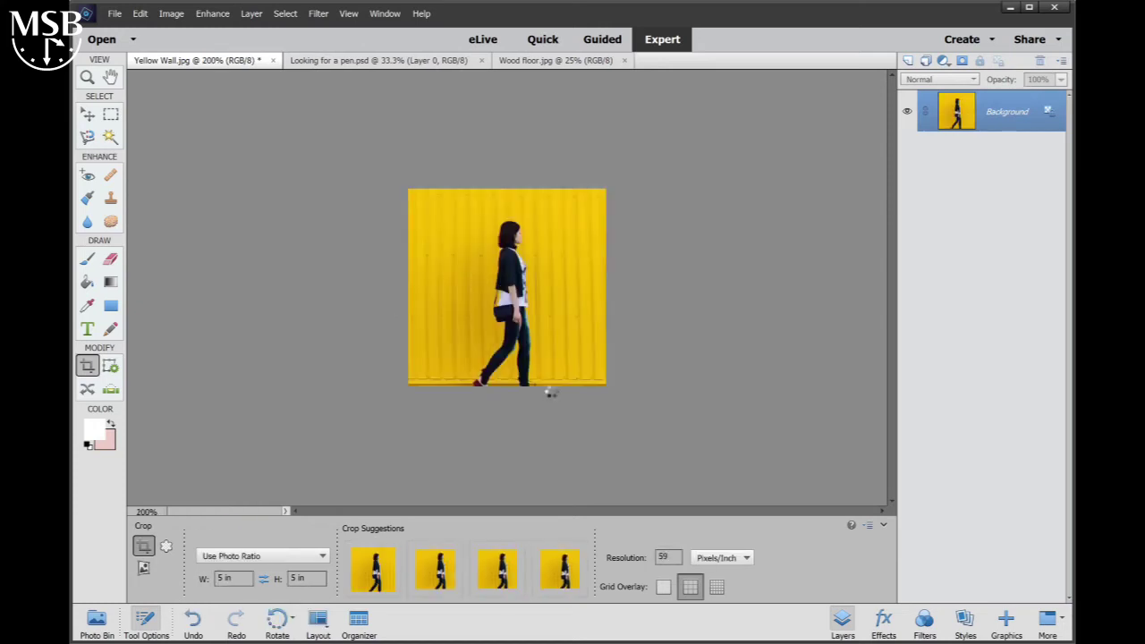
{"action": "key", "text": "ctrl+equal"}
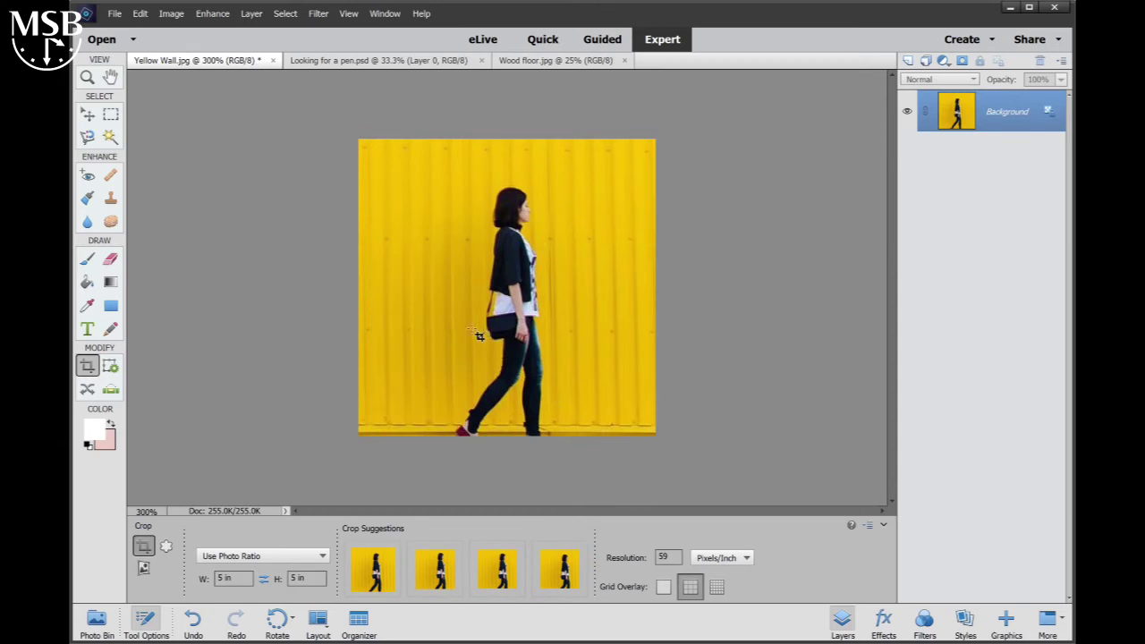
{"action": "left_click", "coordinate": [166, 546]}
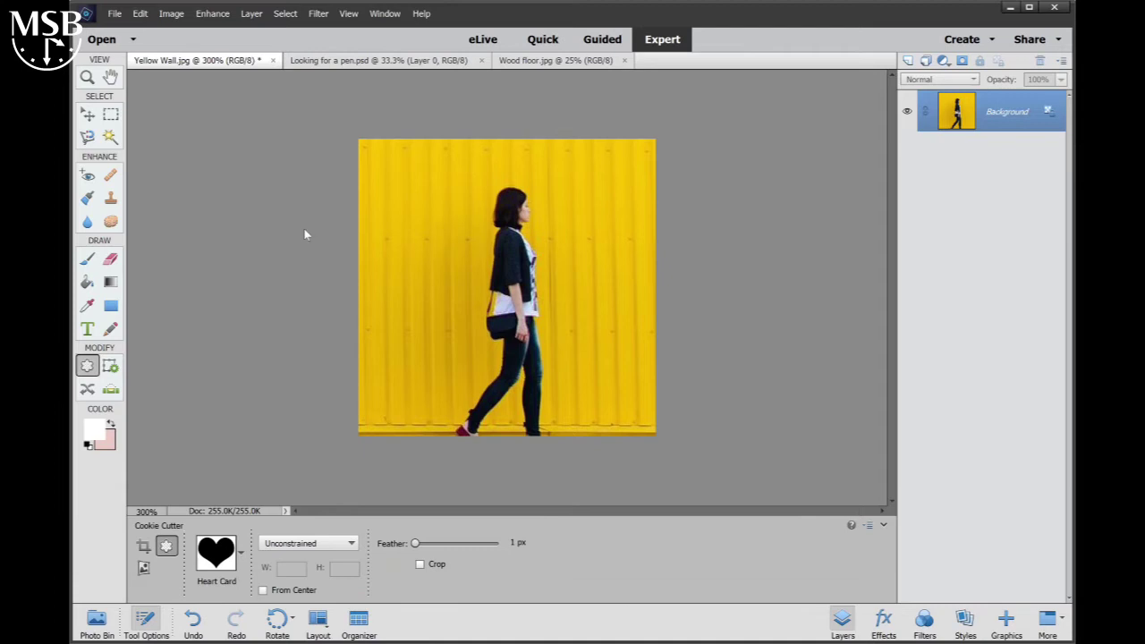
{"action": "left_click", "coordinate": [379, 66]}
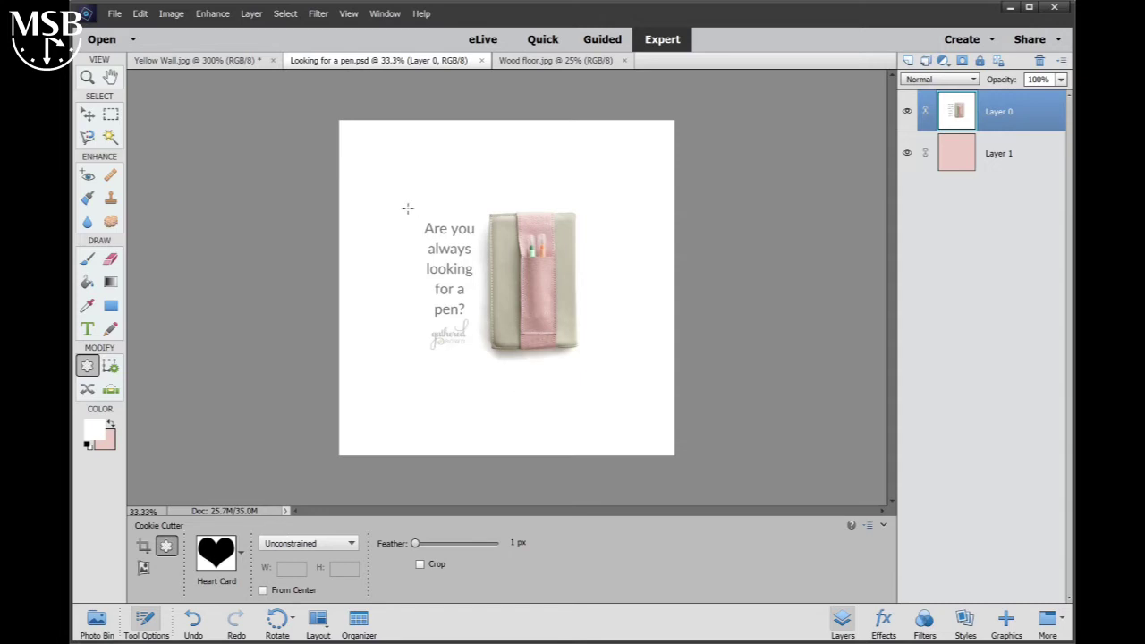
{"action": "left_click_drag", "start_coordinate": [450, 204], "coordinate": [670, 450]}
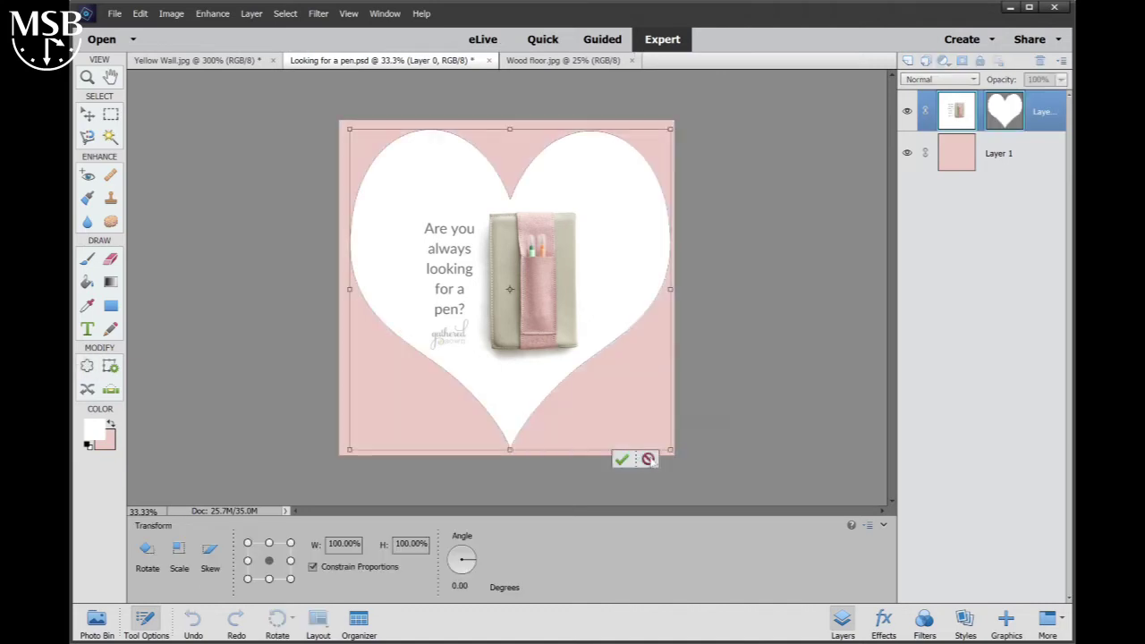
{"action": "left_click", "coordinate": [647, 459]}
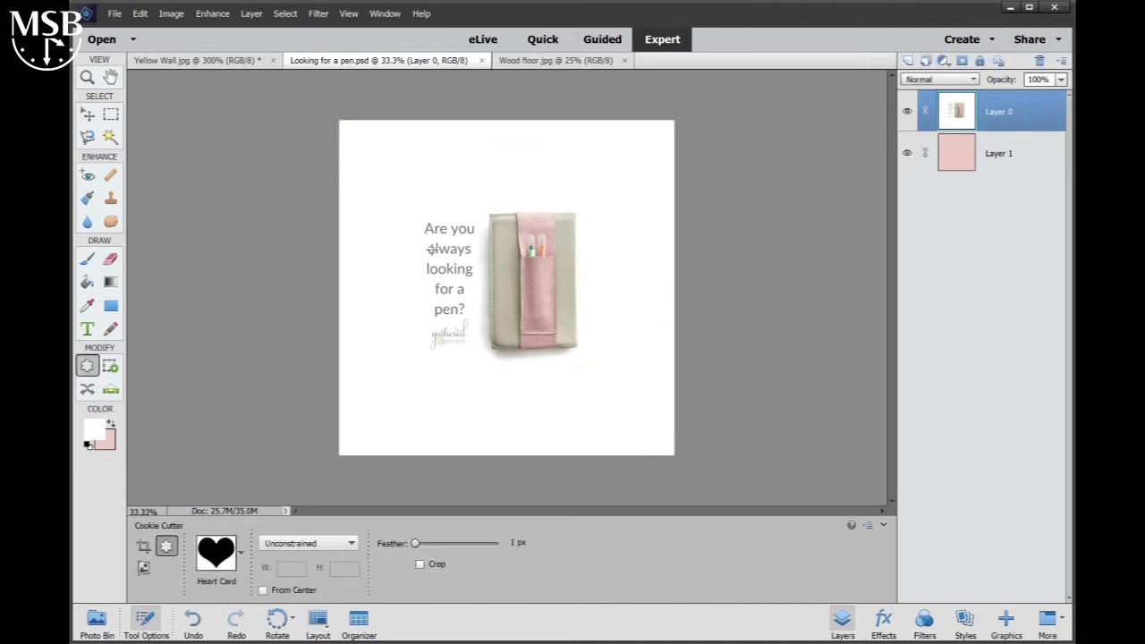
{"action": "left_click_drag", "start_coordinate": [359, 149], "coordinate": [662, 447]}
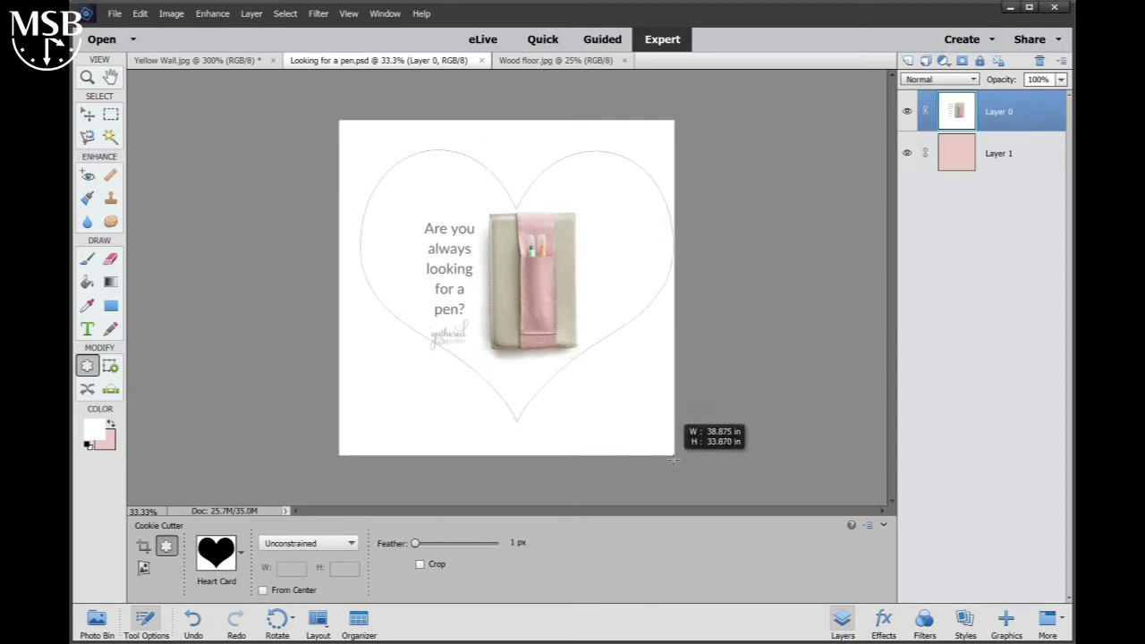
{"action": "left_click_drag", "start_coordinate": [663, 447], "coordinate": [673, 461]}
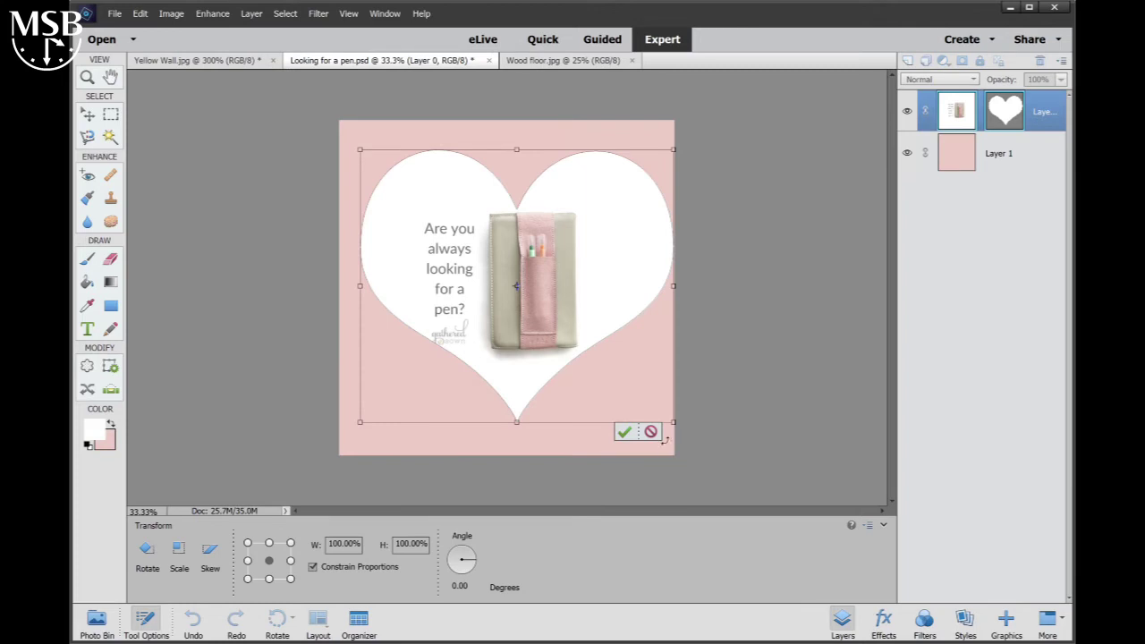
{"action": "left_click", "coordinate": [650, 431]}
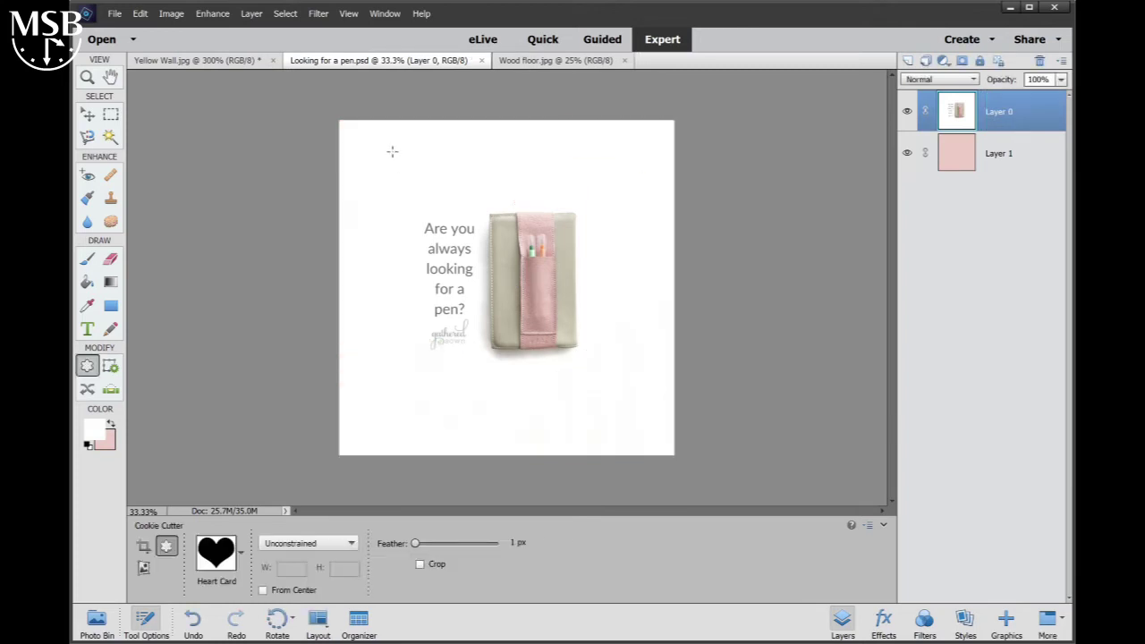
{"action": "left_click_drag", "start_coordinate": [384, 143], "coordinate": [592, 465]}
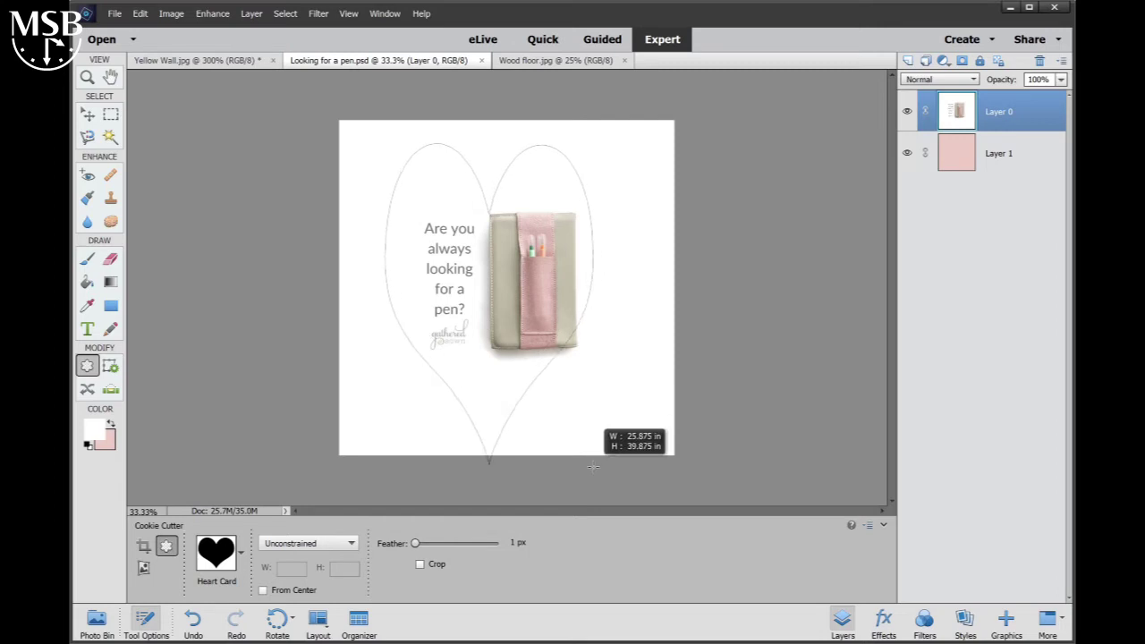
{"action": "mouse_move", "coordinate": [592, 465]}
{"action": "left_mouse_down"}
{"action": "mouse_move", "coordinate": [617, 215]}
{"action": "mouse_move", "coordinate": [716, 295]}
{"action": "mouse_move", "coordinate": [675, 274]}
{"action": "left_mouse_up"}
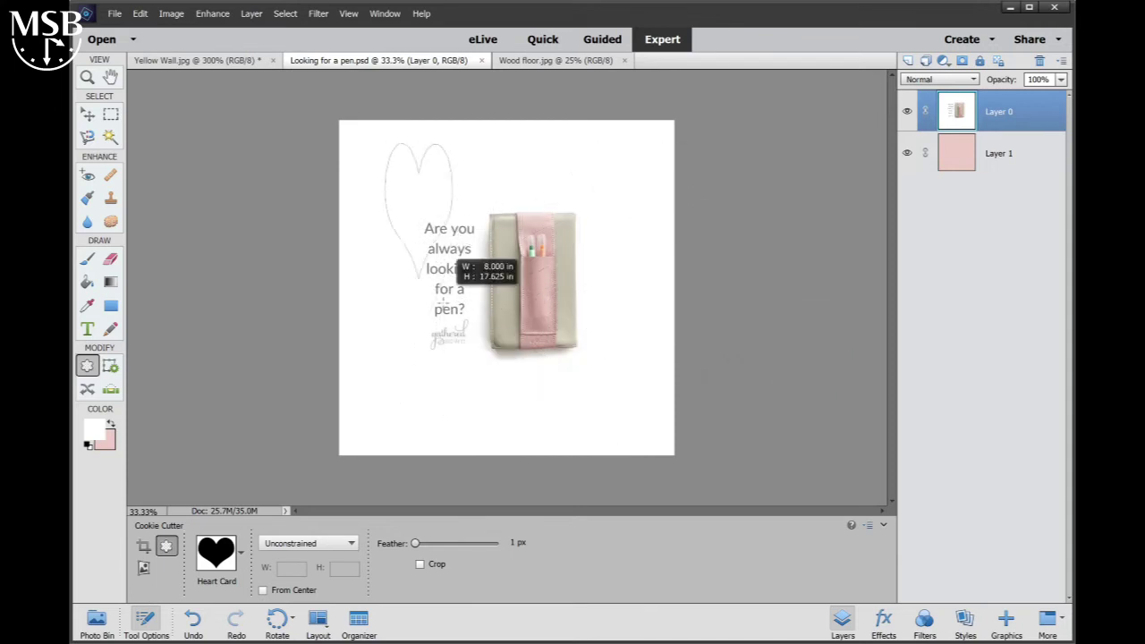
{"action": "mouse_move", "coordinate": [675, 273]}
{"action": "left_mouse_down"}
{"action": "mouse_move", "coordinate": [514, 385]}
{"action": "mouse_move", "coordinate": [713, 413]}
{"action": "mouse_move", "coordinate": [643, 422]}
{"action": "left_mouse_up"}
{"action": "left_click", "coordinate": [620, 432]}
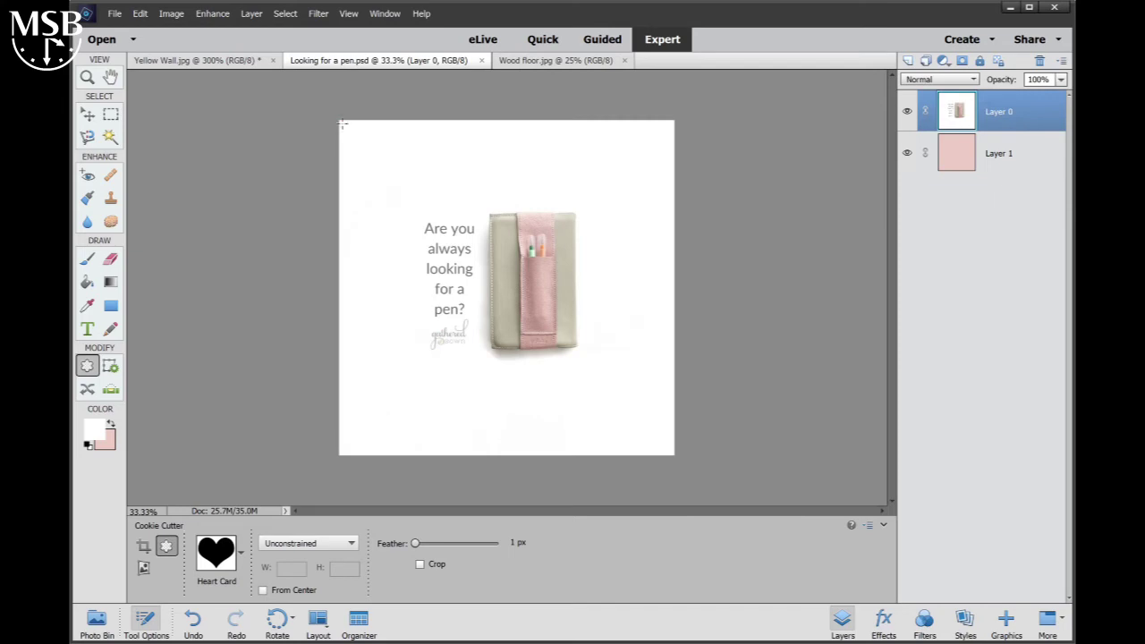
- Cut the layer into a canvas-sized Heart Card shape, then shift it down and nudge it right
{"action": "left_click_drag", "start_coordinate": [342, 125], "coordinate": [650, 452]}
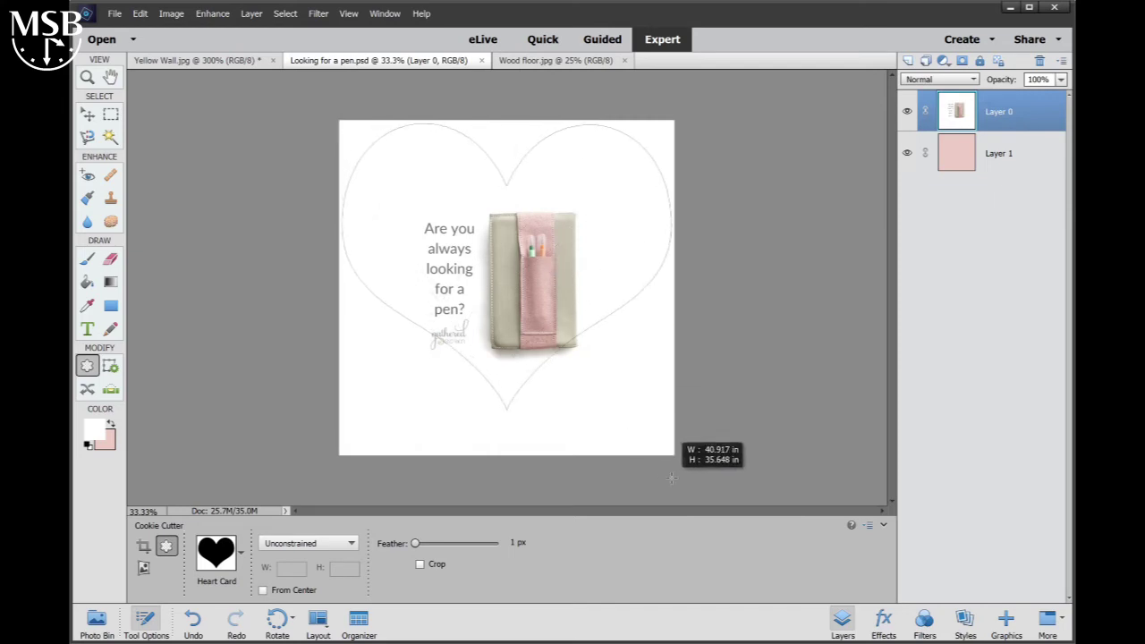
{"action": "left_click_drag", "start_coordinate": [671, 478], "coordinate": [671, 478]}
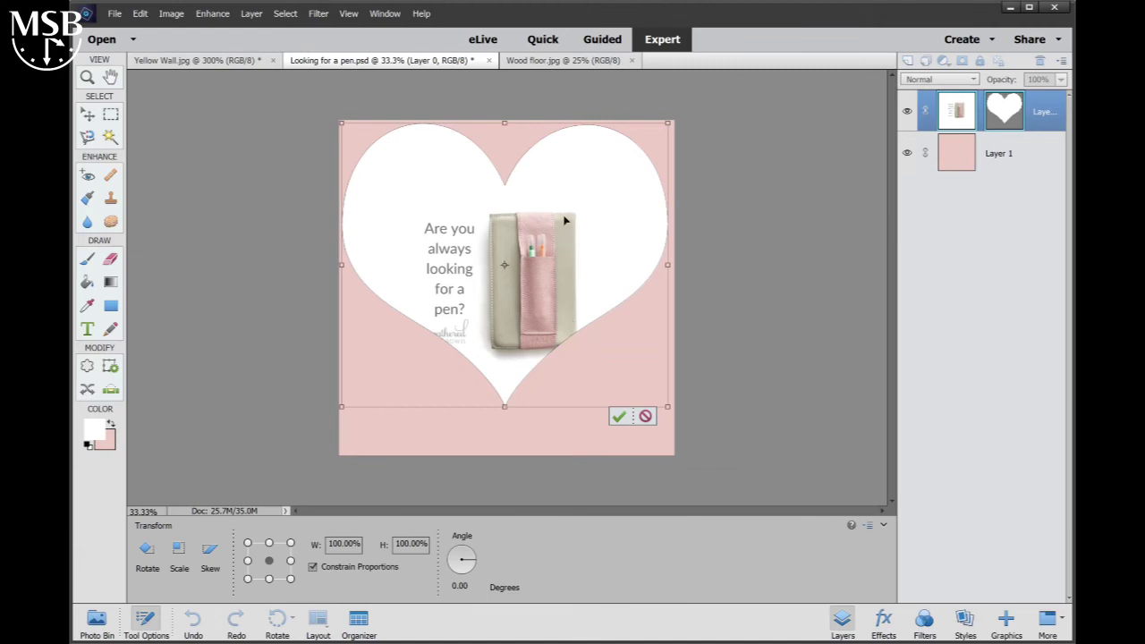
{"action": "left_click_drag", "start_coordinate": [564, 220], "coordinate": [564, 241]}
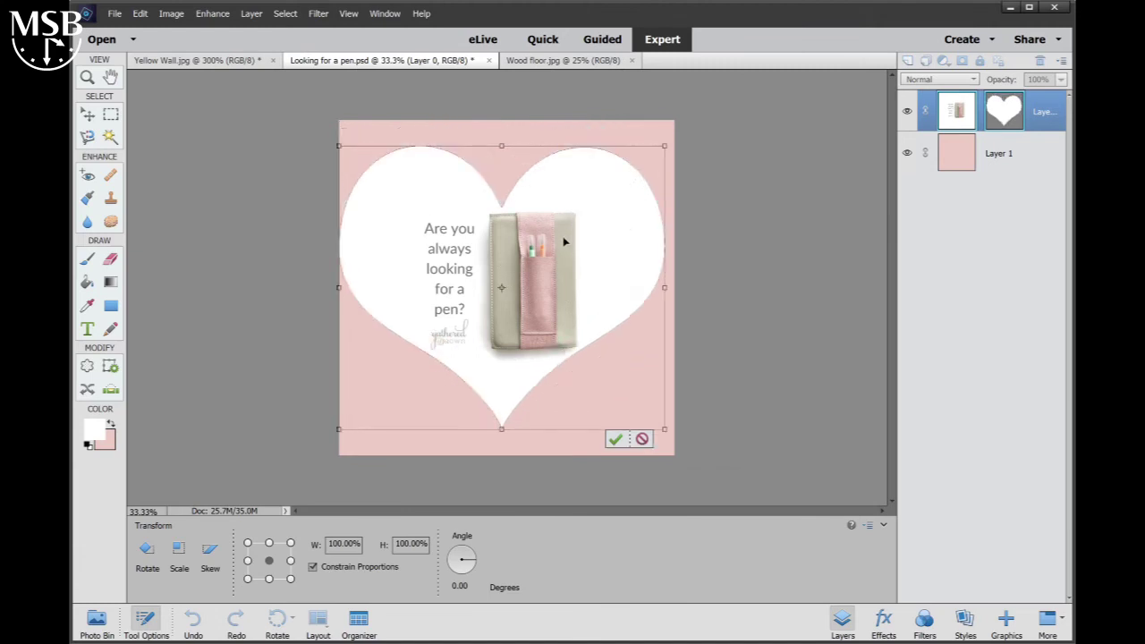
{"action": "key", "text": "Right"}
{"action": "key", "text": "Right"}
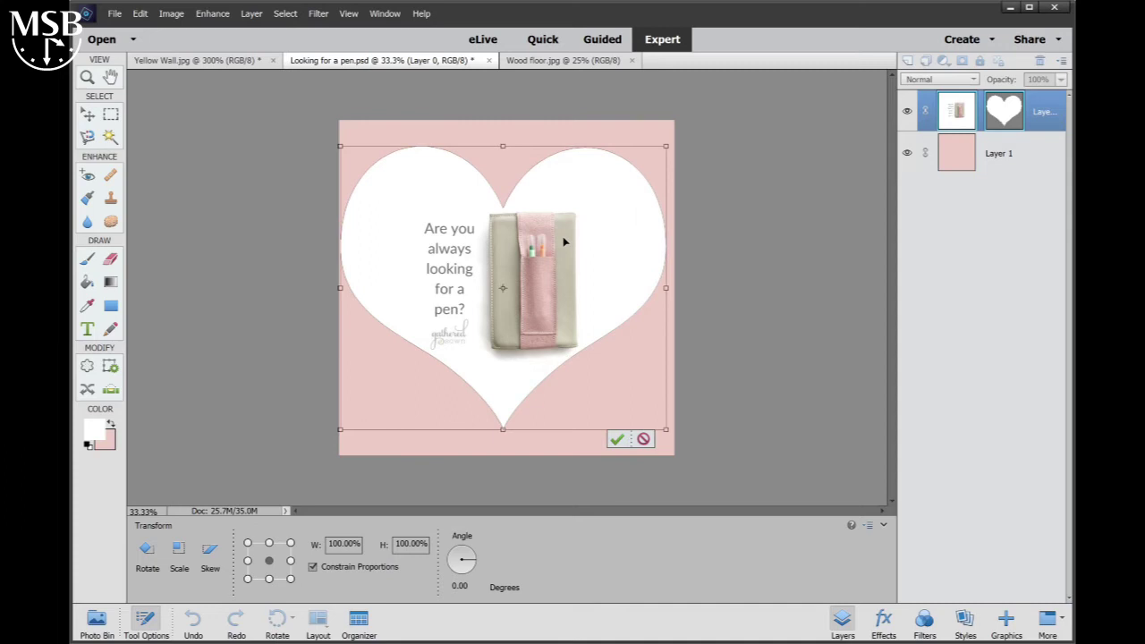
{"action": "key", "text": "Down"}
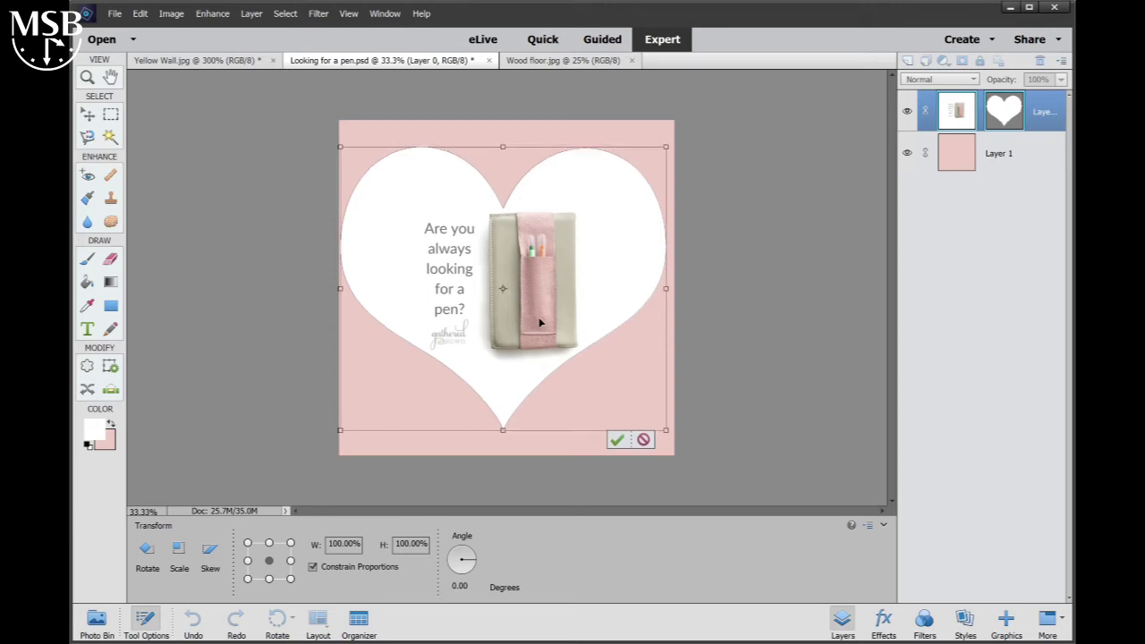
- Commit the heart cut and center it horizontally and vertically against pink Layer 1
{"action": "left_click", "coordinate": [617, 441]}
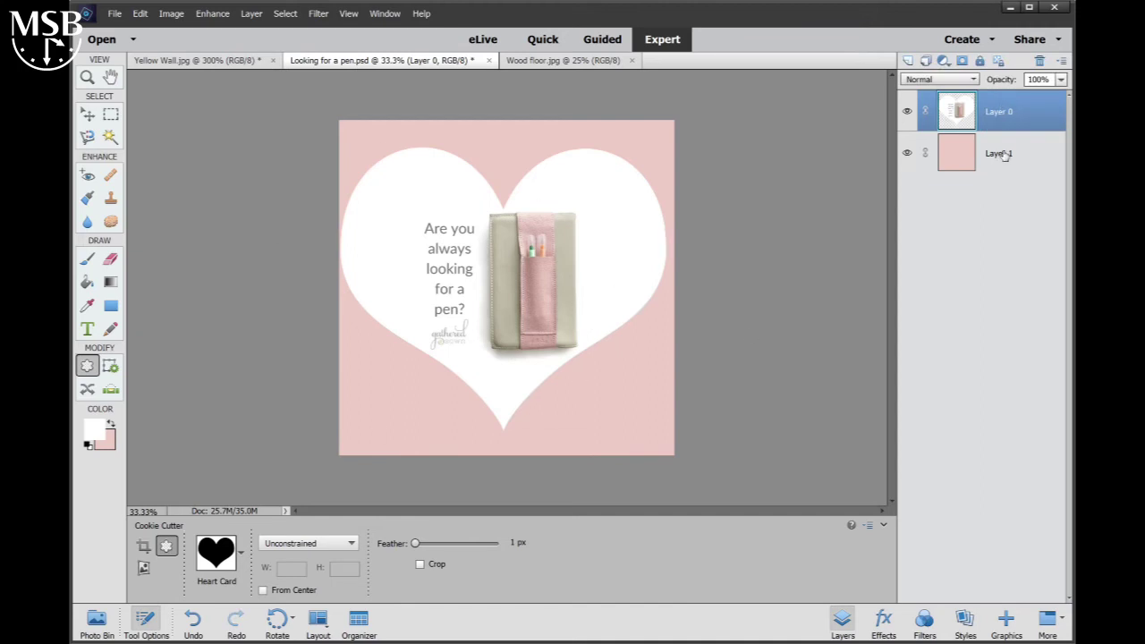
{"action": "left_click", "coordinate": [1005, 153], "text": "ctrl"}
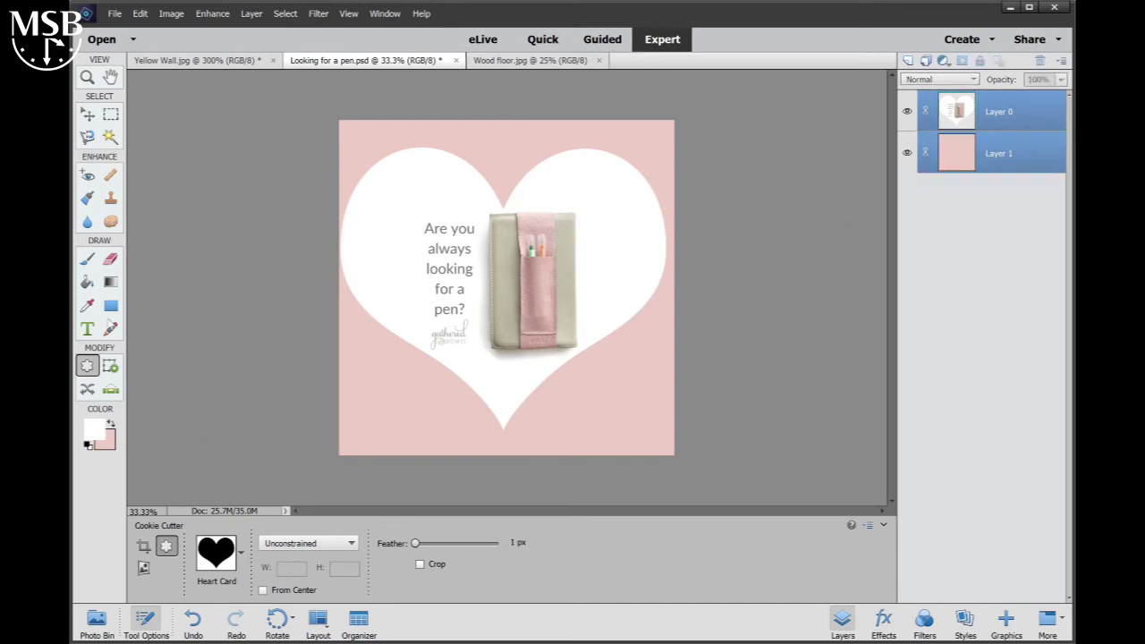
{"action": "left_click", "coordinate": [87, 114]}
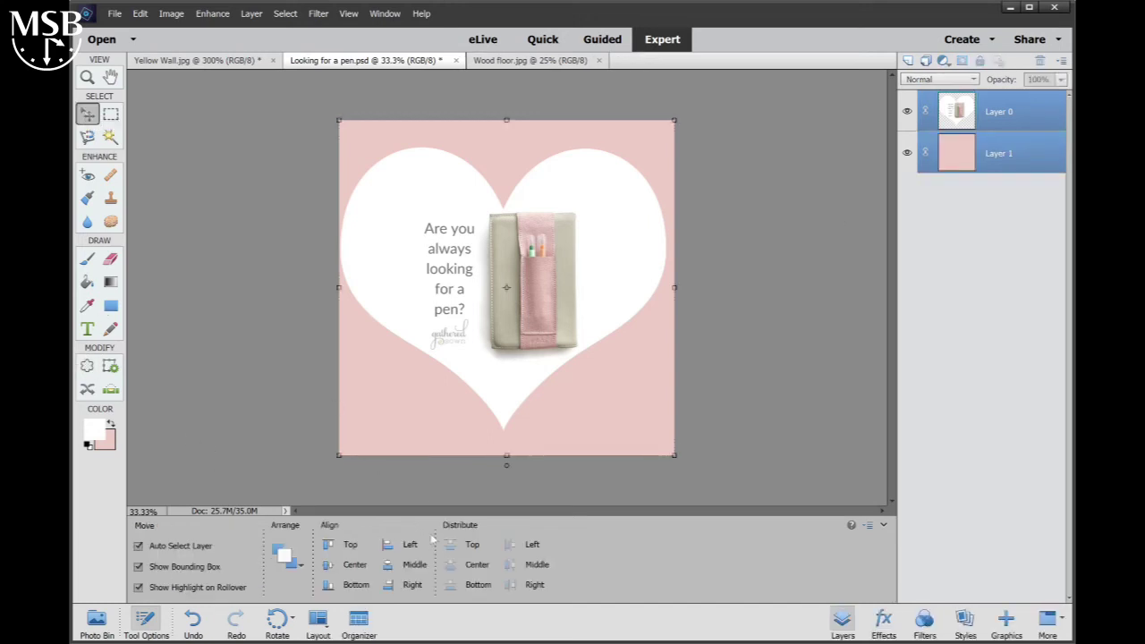
{"action": "left_click", "coordinate": [329, 565]}
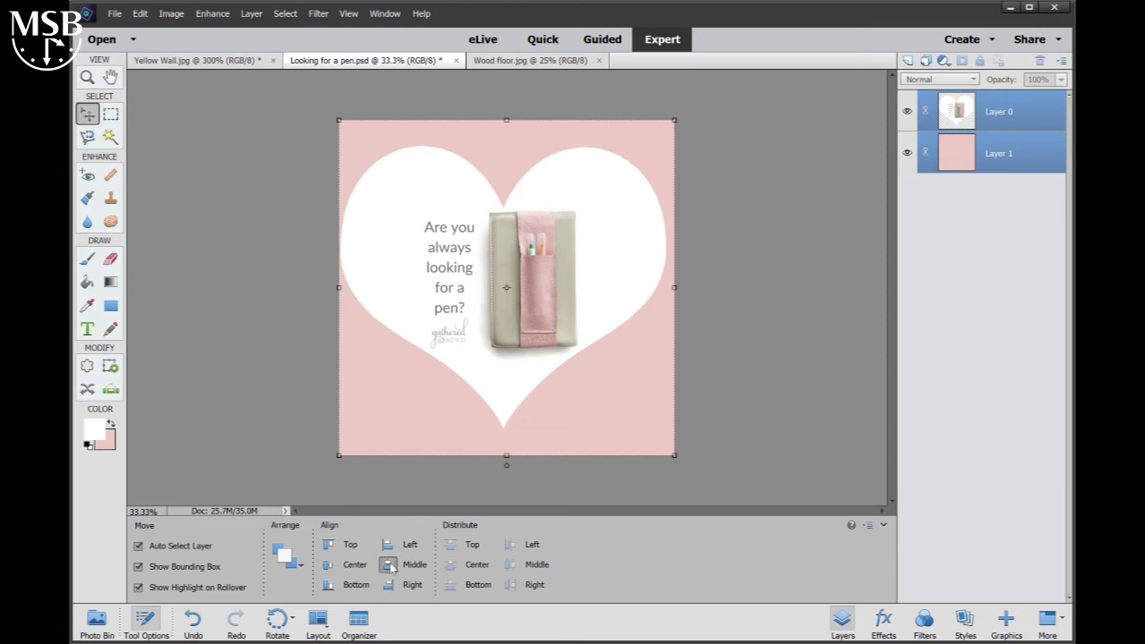
{"action": "left_click", "coordinate": [389, 566]}
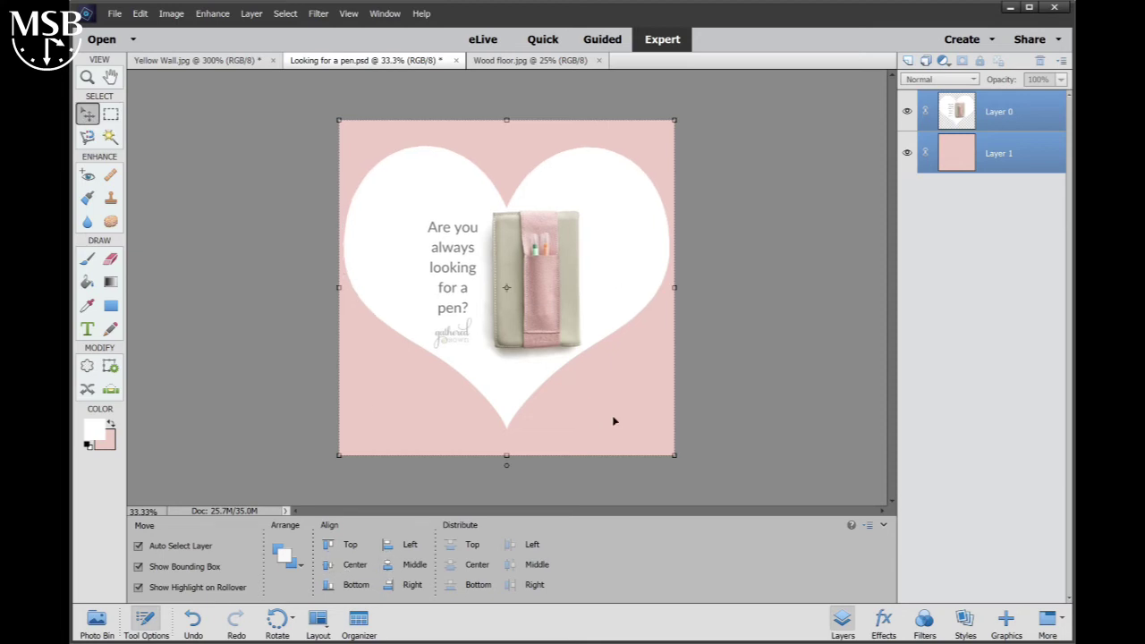
{"action": "left_click", "coordinate": [831, 180]}
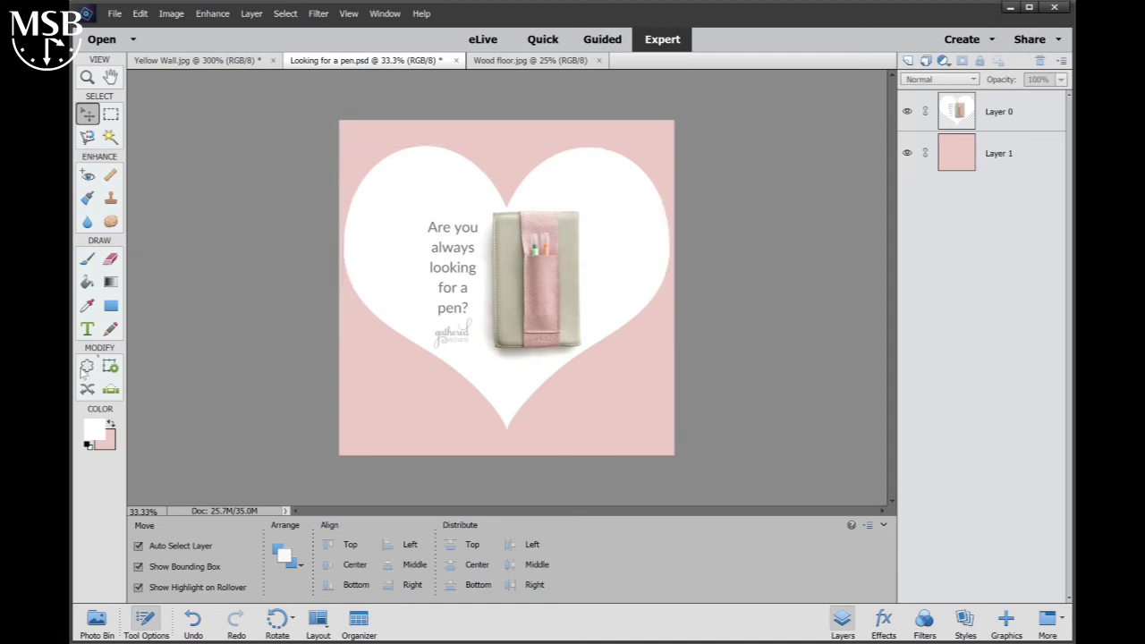
- Choose Perspective Crop from the crop tool group and switch to Wood floor.jpg
{"action": "left_click", "coordinate": [85, 366]}
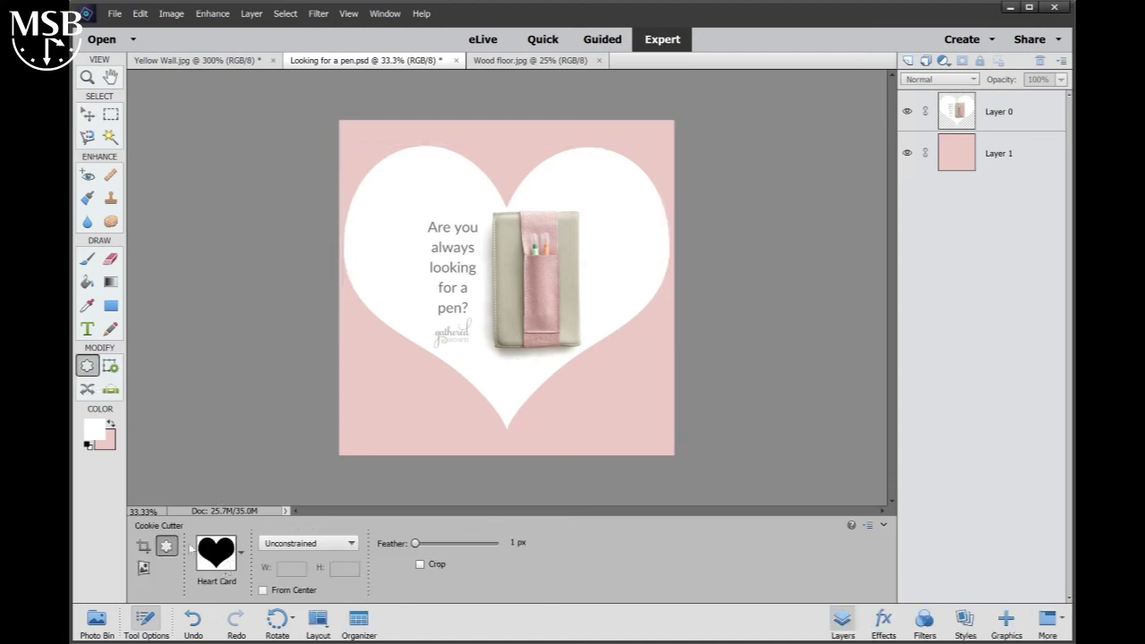
{"action": "left_click", "coordinate": [142, 570]}
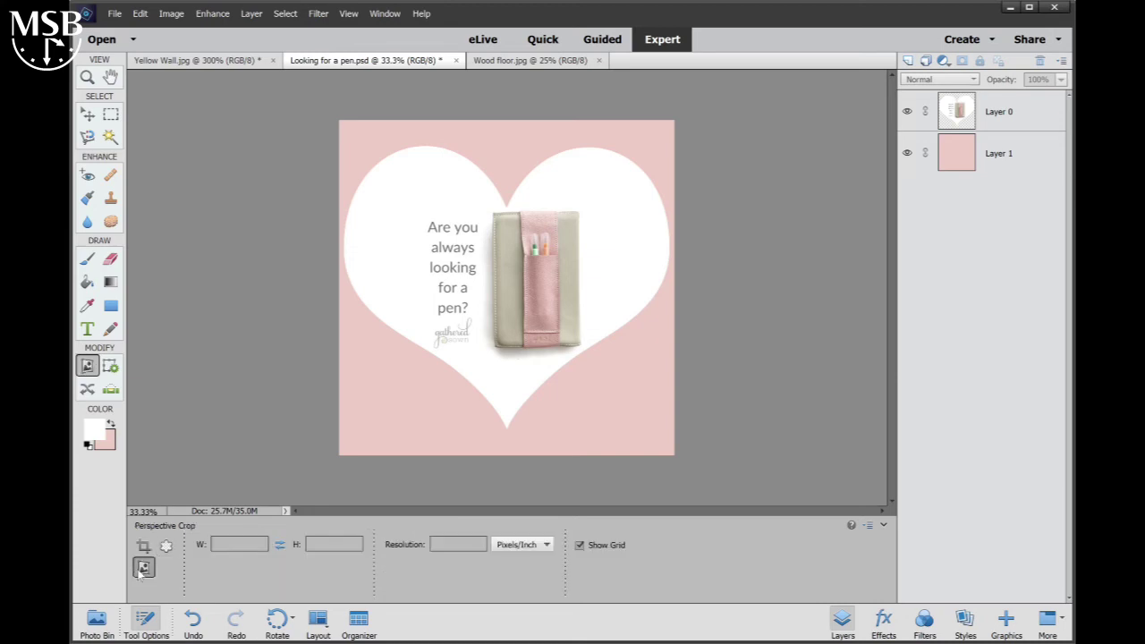
{"action": "left_click", "coordinate": [537, 60]}
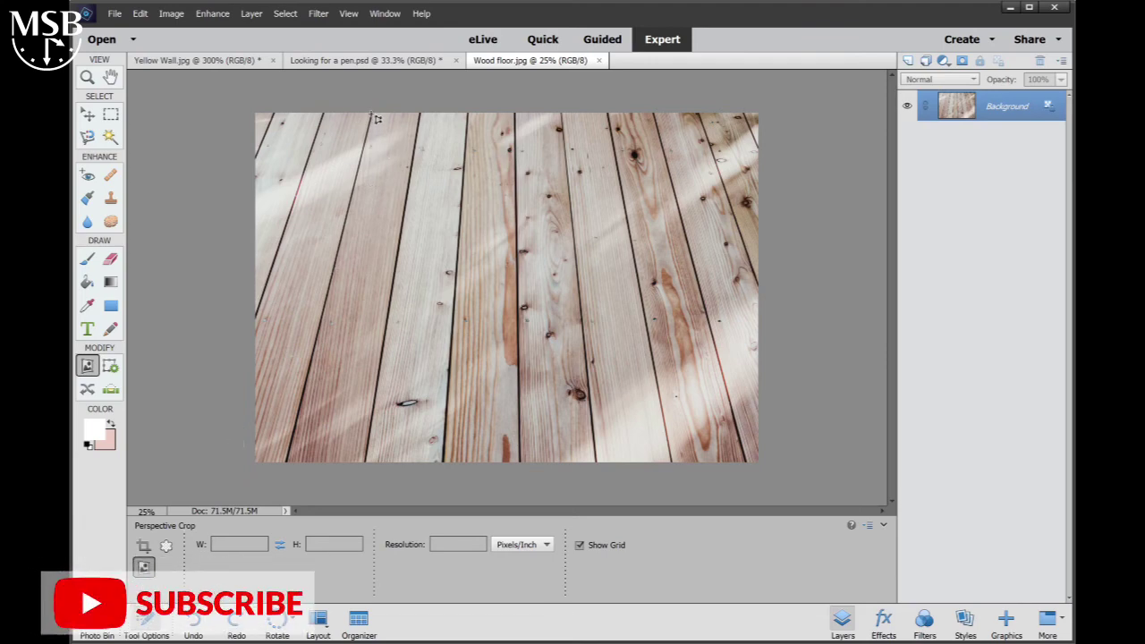
- Draw a perspective crop over the floor, widen its bottom corners along the boards, and apply
{"action": "left_click_drag", "start_coordinate": [377, 117], "coordinate": [649, 152]}
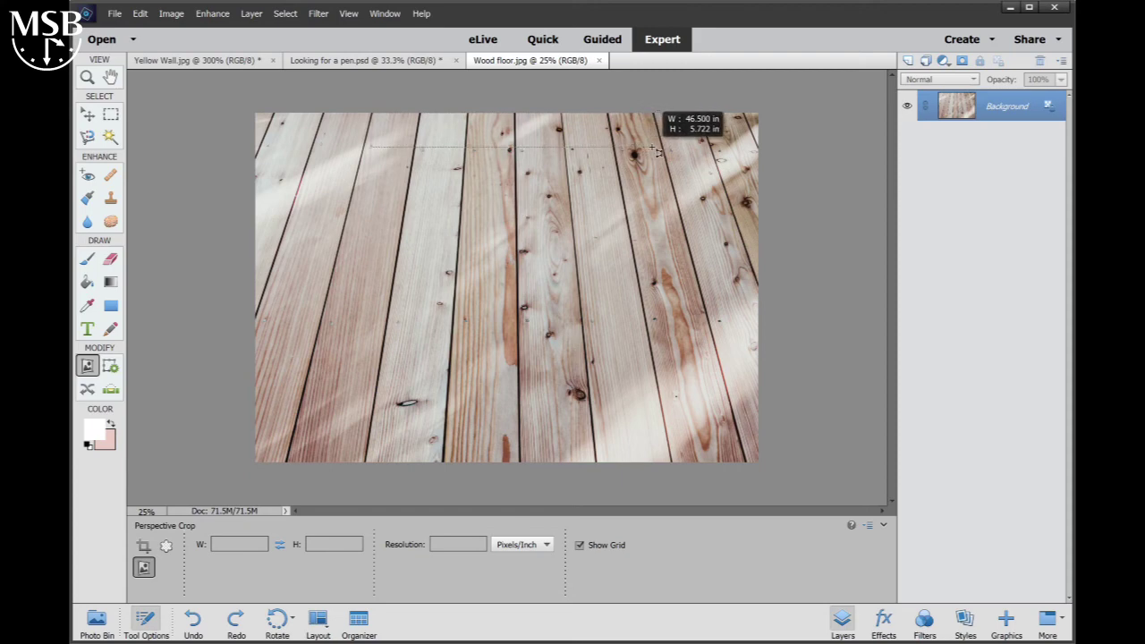
{"action": "mouse_move", "coordinate": [649, 152]}
{"action": "left_mouse_down"}
{"action": "mouse_move", "coordinate": [676, 383]}
{"action": "mouse_move", "coordinate": [655, 496]}
{"action": "left_mouse_up"}
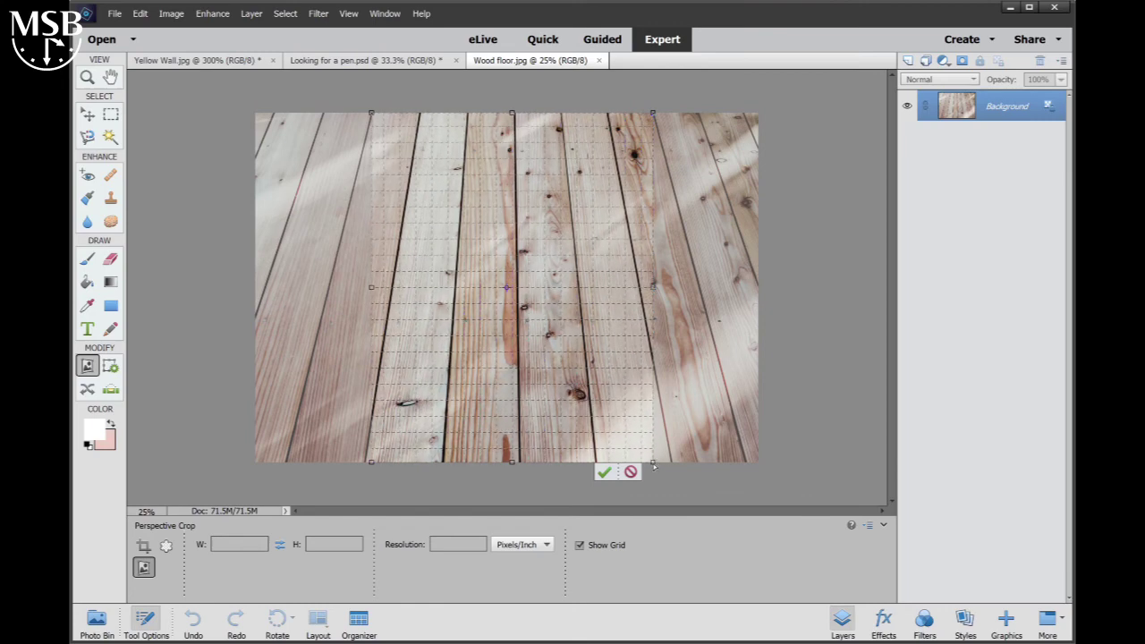
{"action": "left_click_drag", "start_coordinate": [654, 466], "coordinate": [747, 464]}
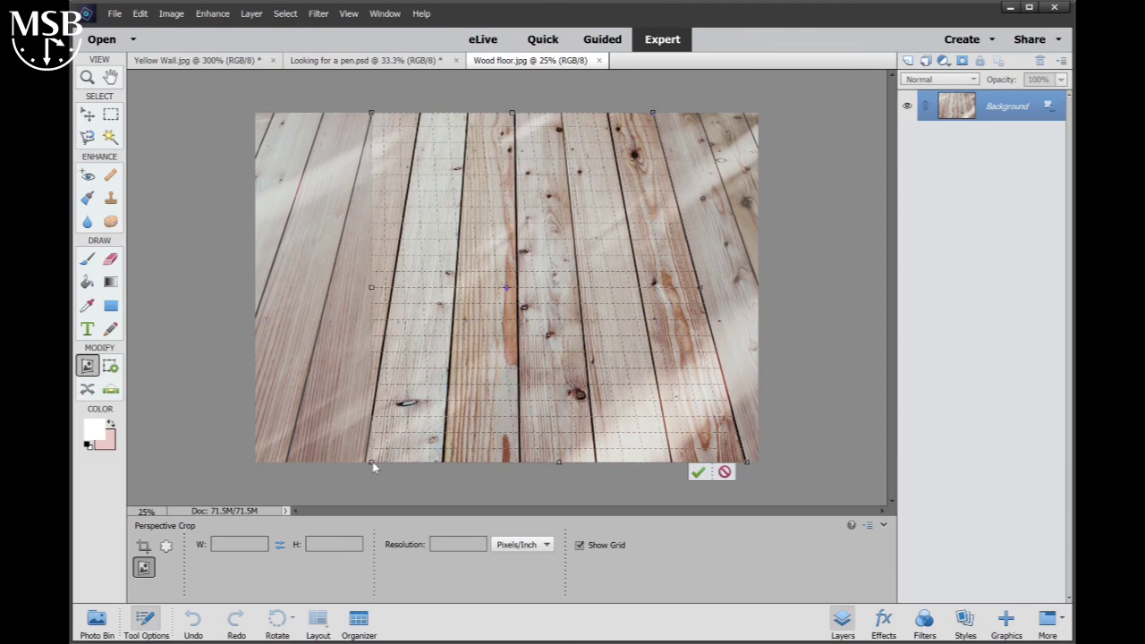
{"action": "left_click_drag", "start_coordinate": [372, 462], "coordinate": [288, 467]}
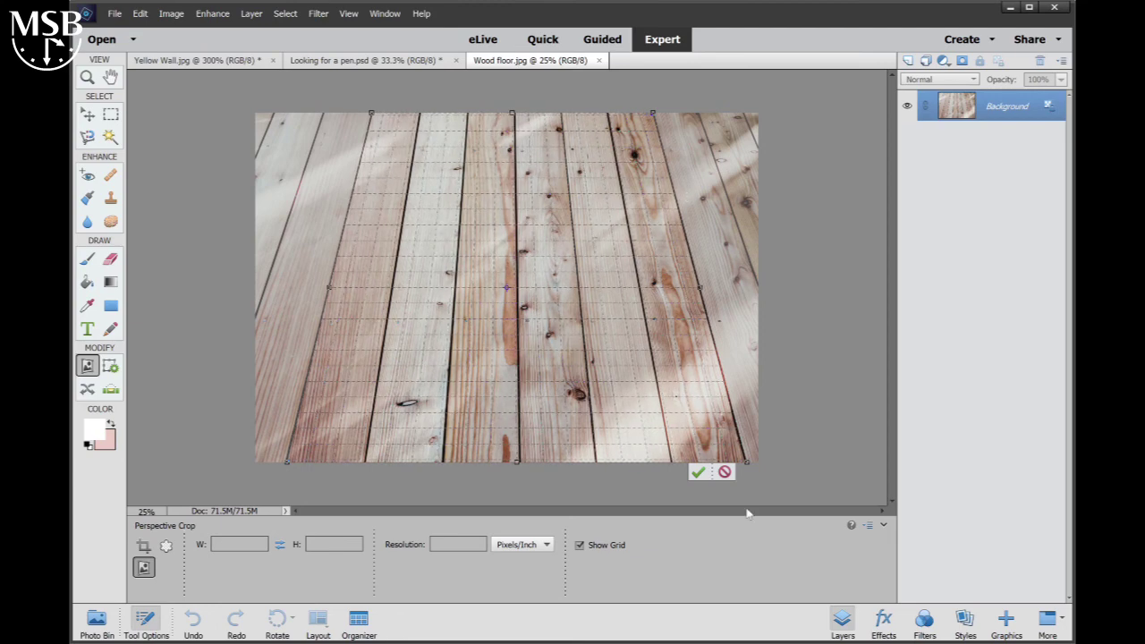
{"action": "left_click", "coordinate": [697, 472]}
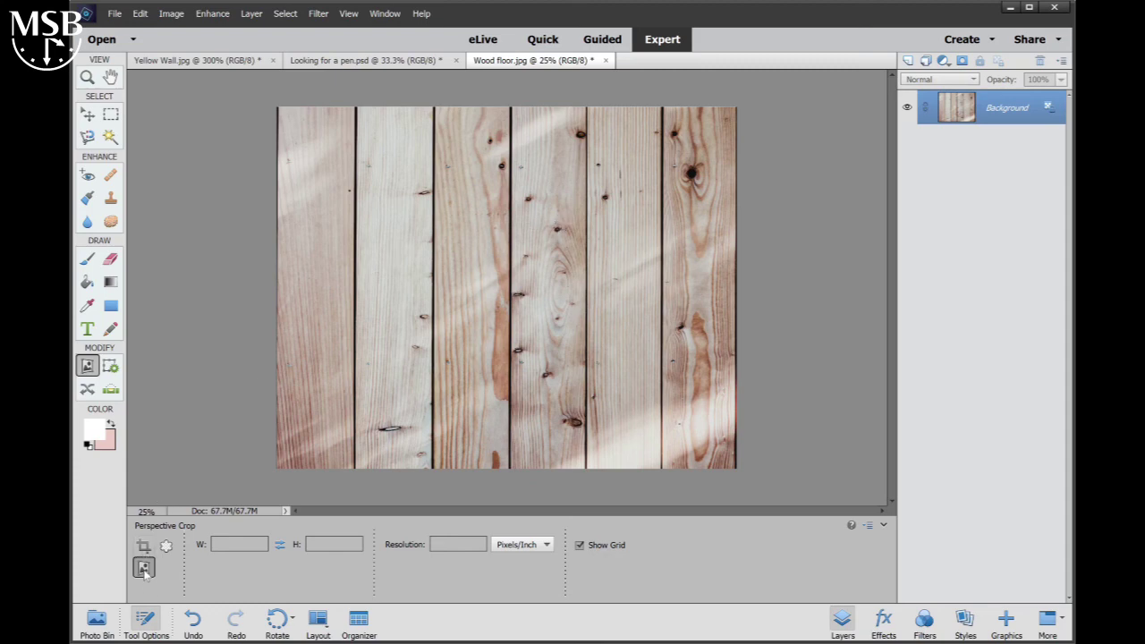
- Pass through Looking for a pen.psd to bring Yellow Wall.jpg forward with the rectangular Crop tool
{"action": "left_click", "coordinate": [167, 545]}
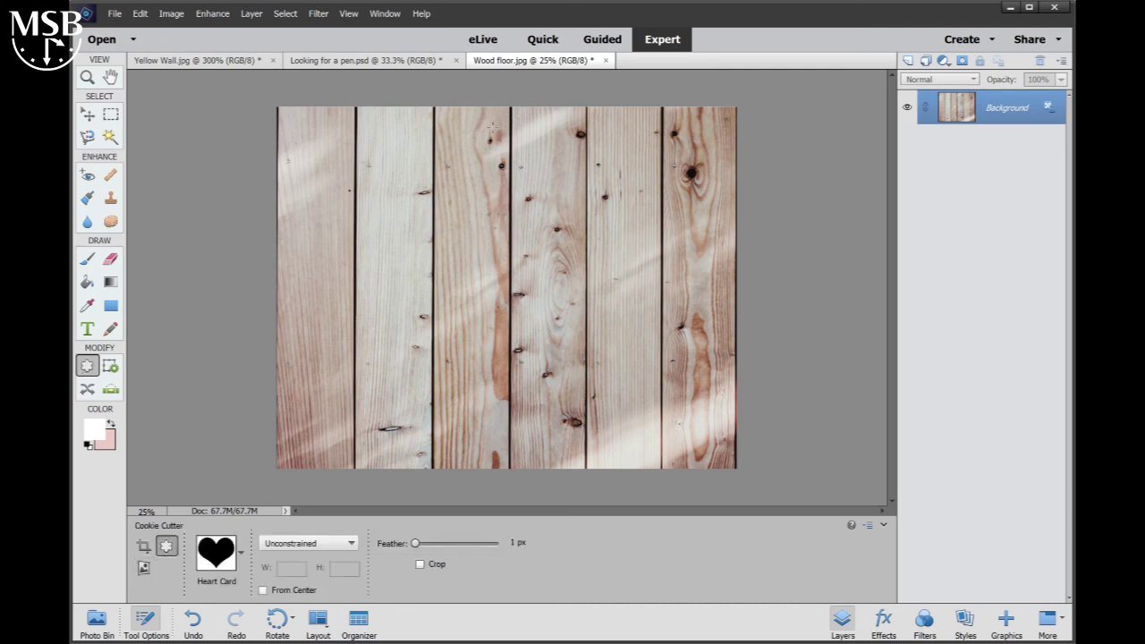
{"action": "left_click", "coordinate": [356, 60]}
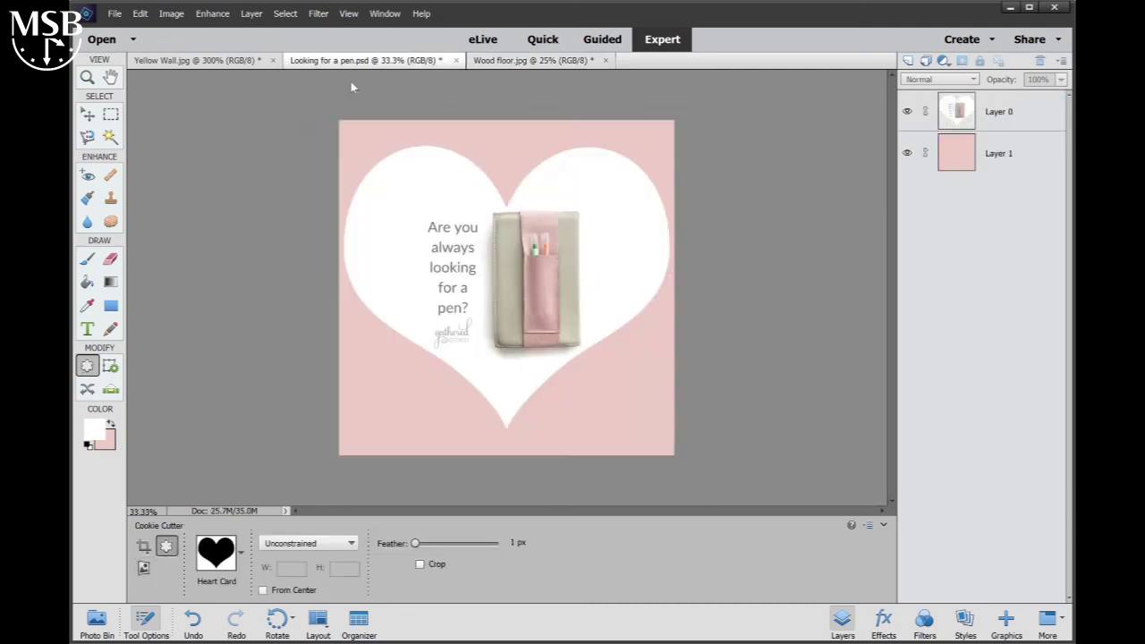
{"action": "left_click", "coordinate": [196, 59]}
{"action": "left_click", "coordinate": [143, 546]}
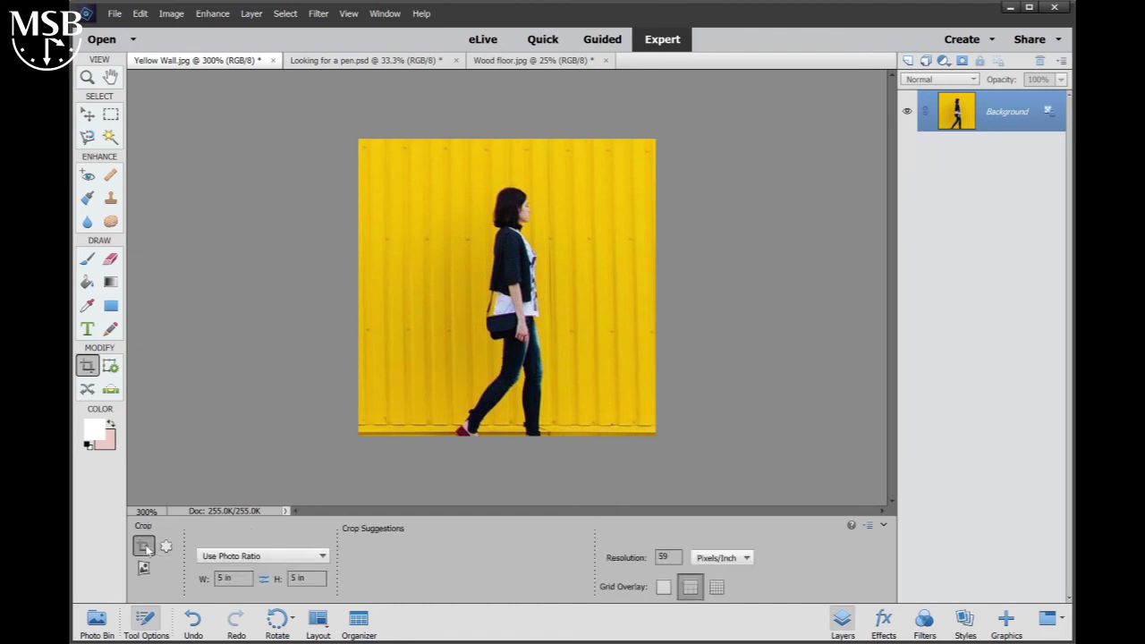